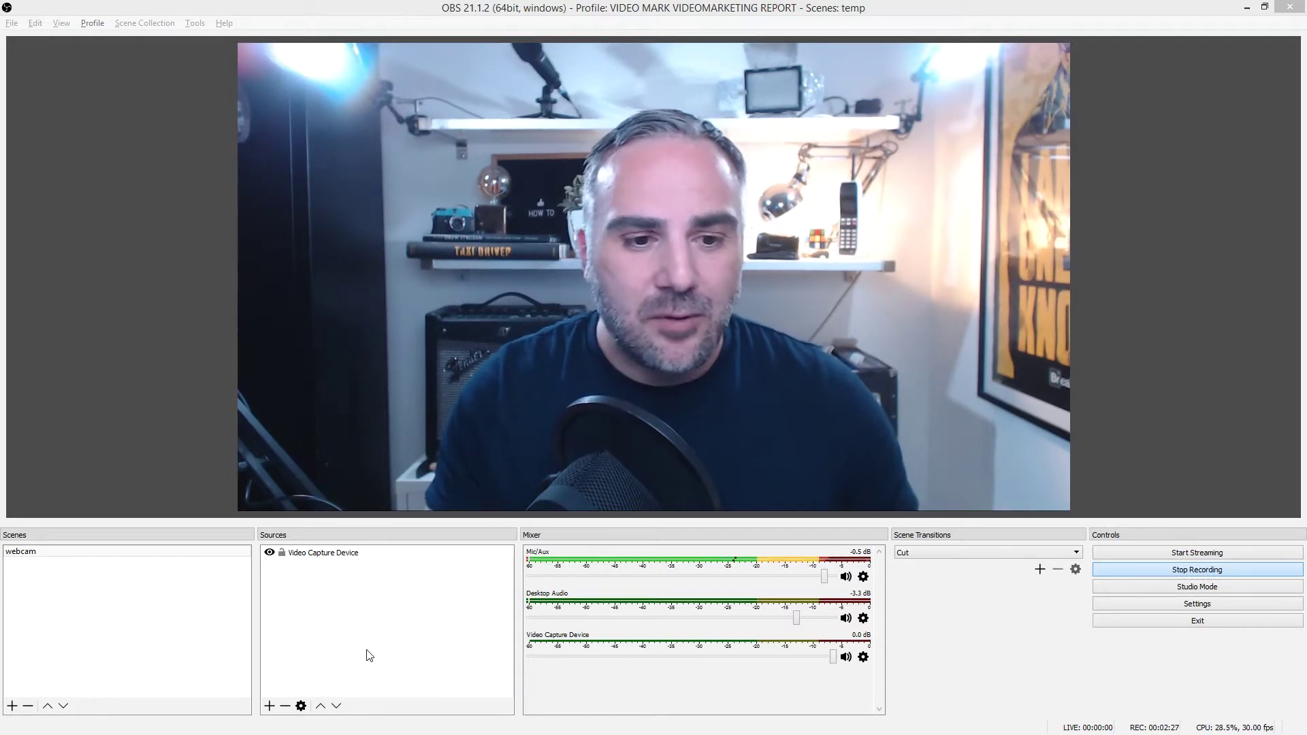
- Remove the existing Apply LUT filter from the Video Capture Device source
{"action": "left_click", "coordinate": [334, 555]}
{"action": "right_click", "coordinate": [334, 559]}
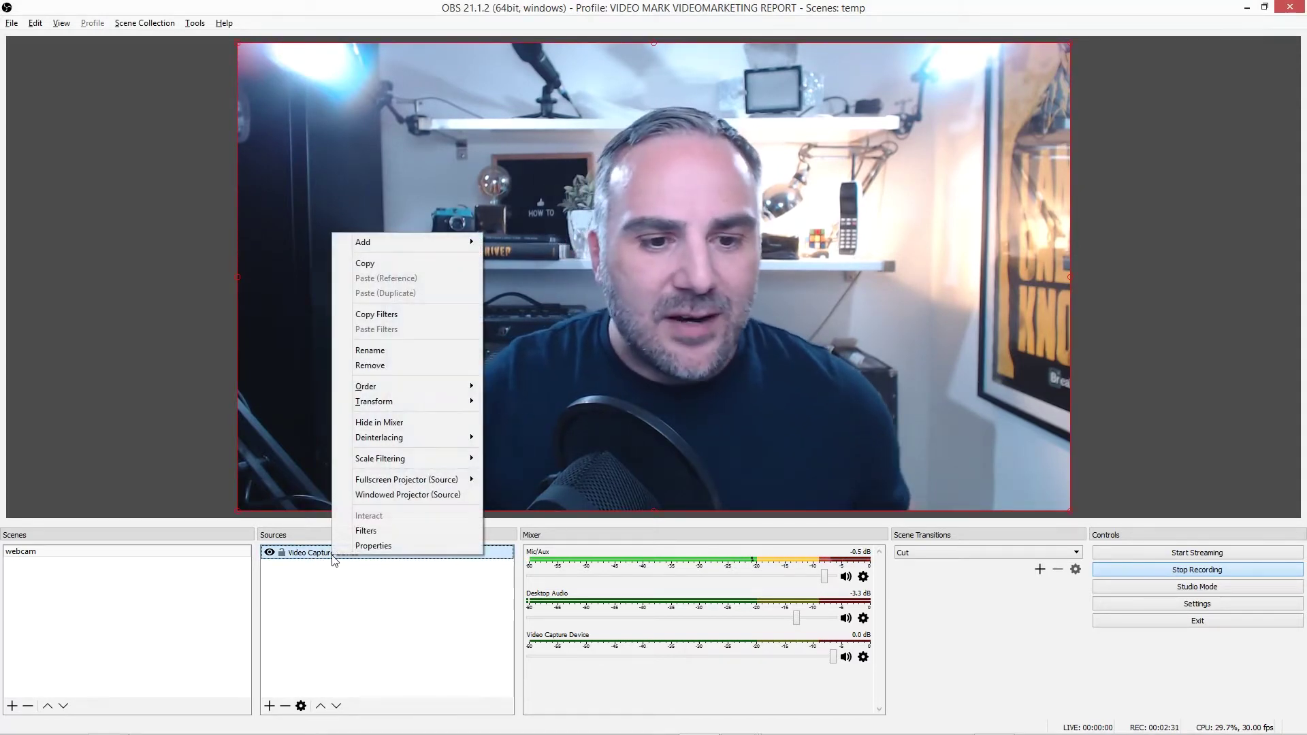
{"action": "left_click", "coordinate": [367, 531]}
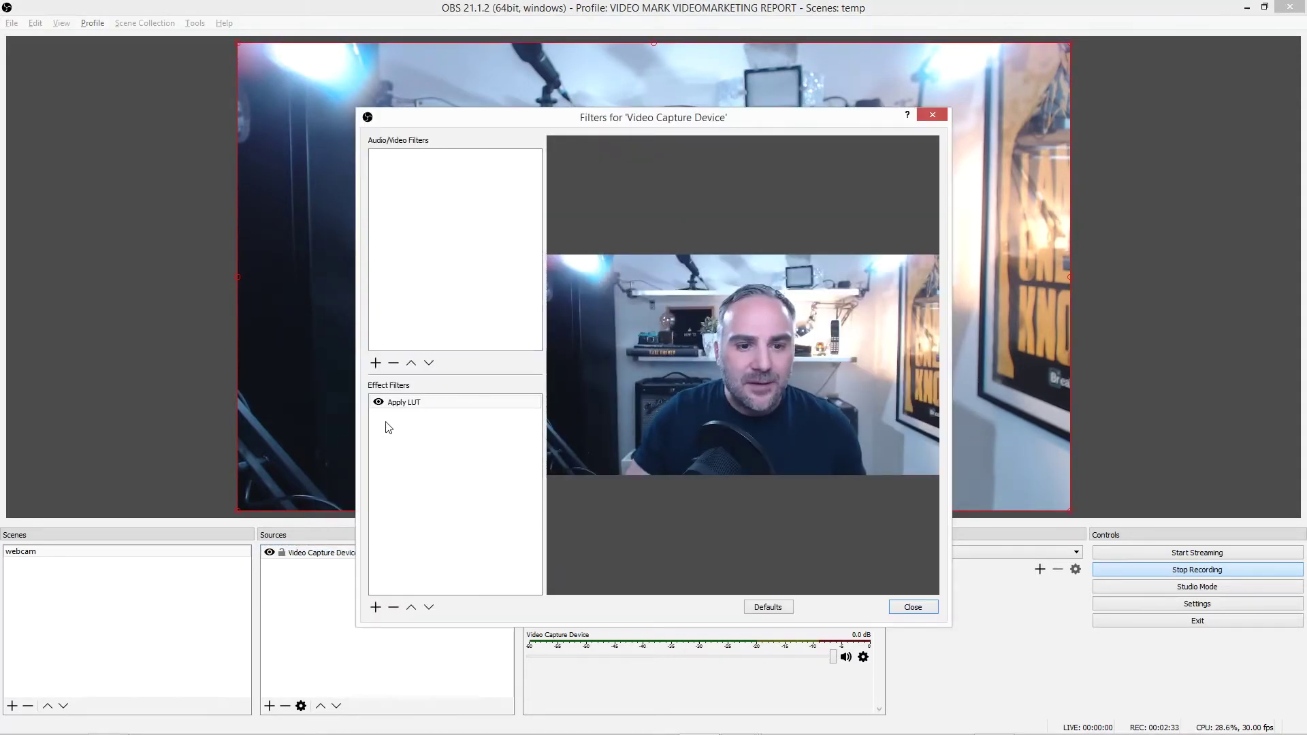
{"action": "left_click", "coordinate": [403, 402]}
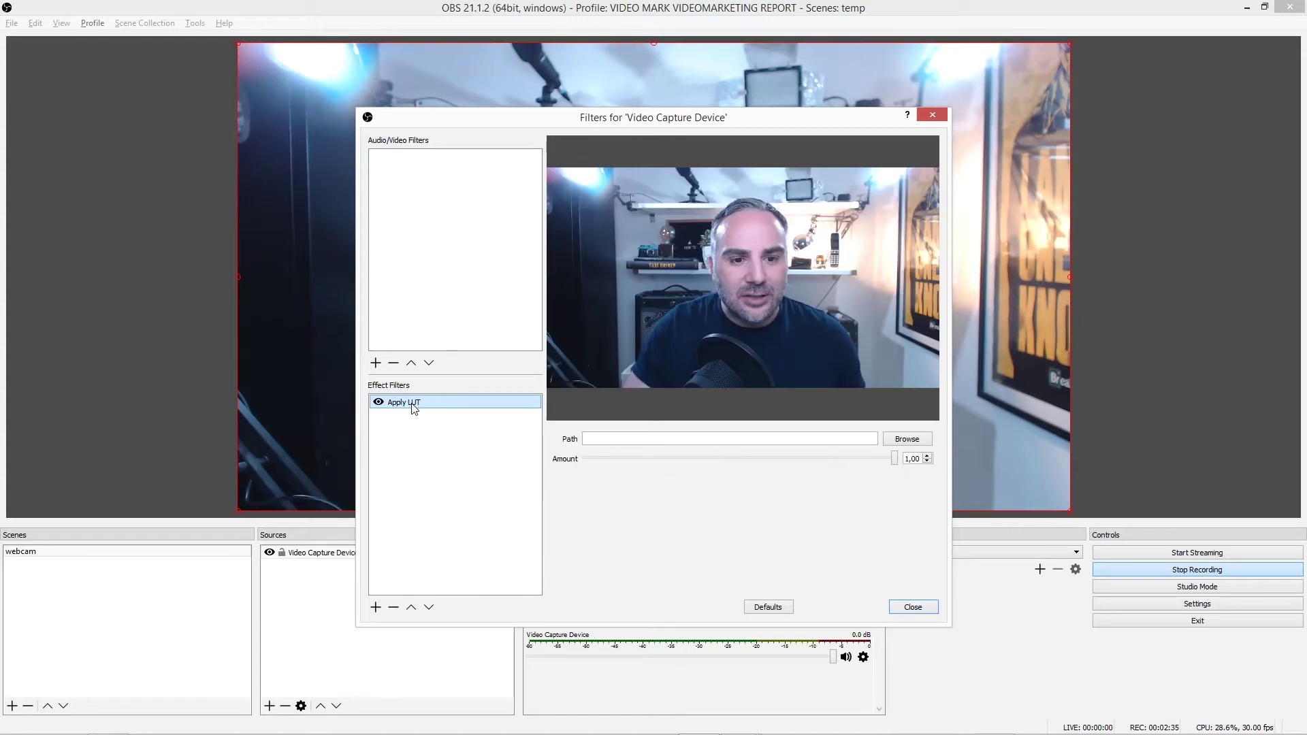
{"action": "right_click", "coordinate": [412, 408]}
{"action": "left_click", "coordinate": [444, 429]}
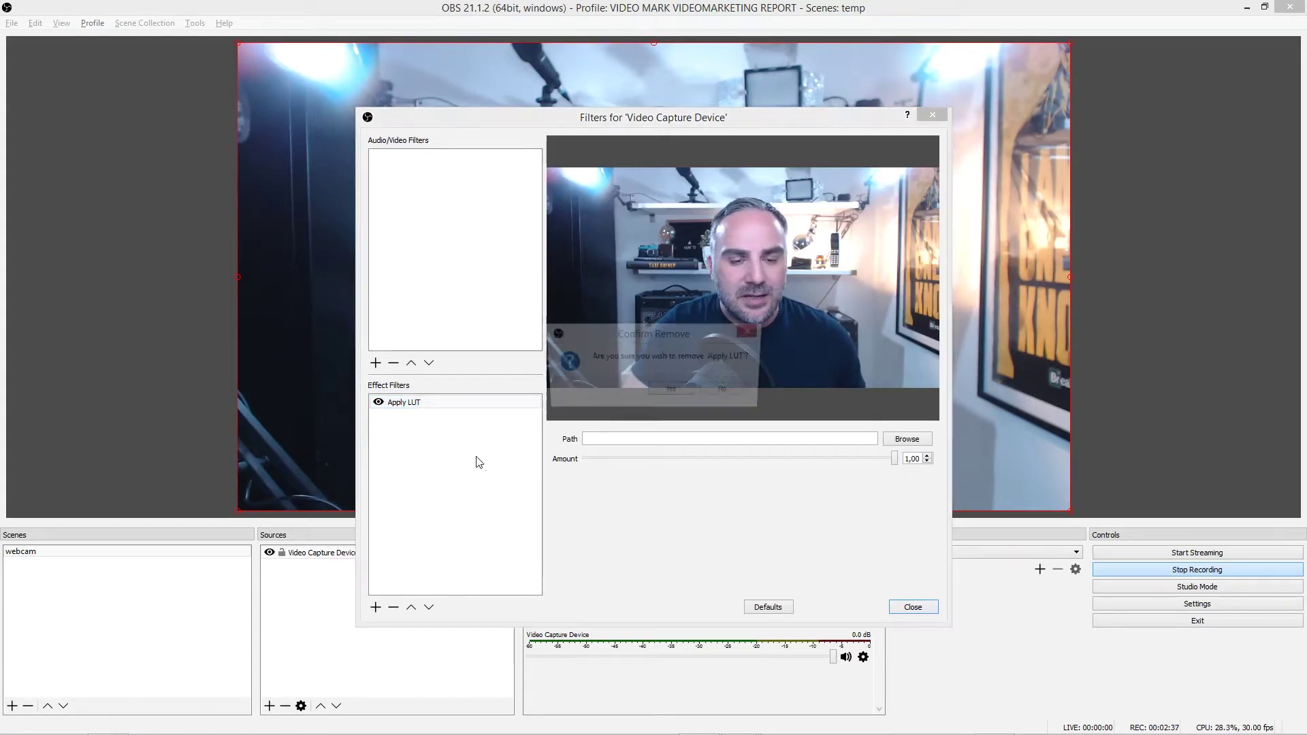
{"action": "left_click", "coordinate": [671, 391]}
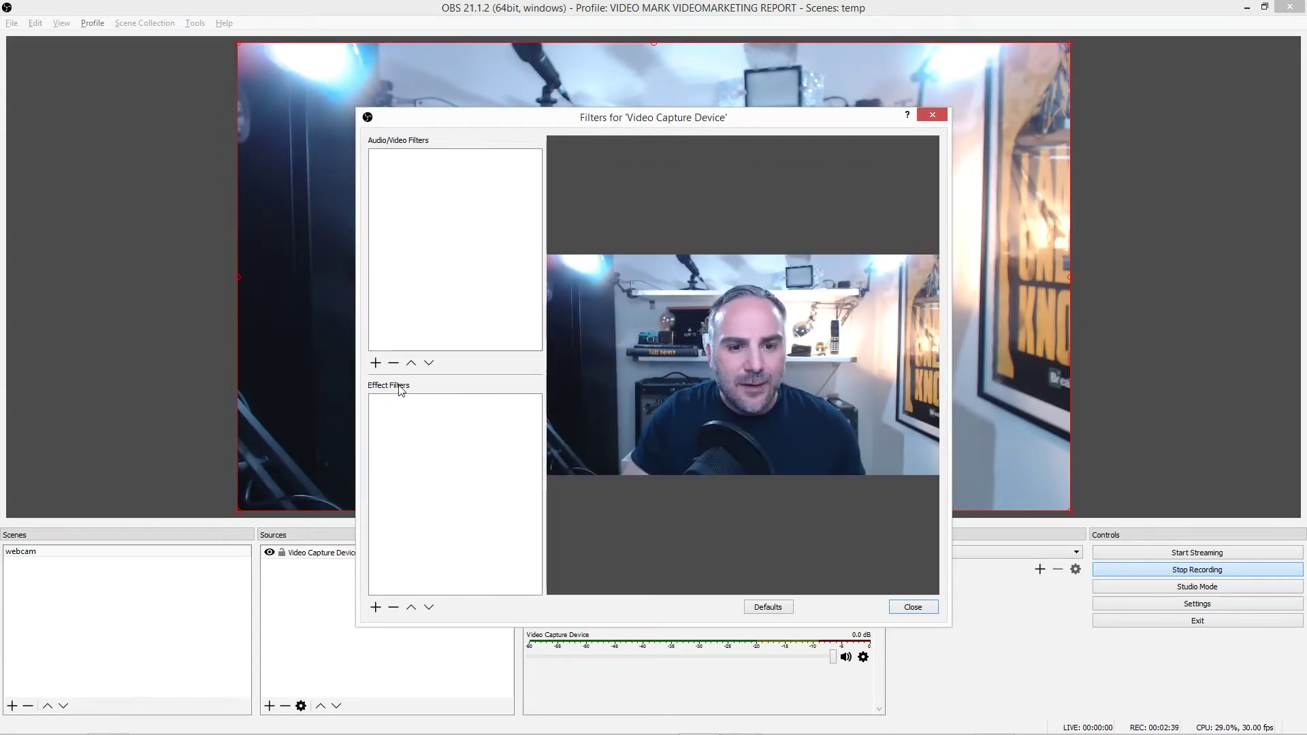
- Add a new Apply LUT filter named custom to the webcam source
{"action": "left_click", "coordinate": [376, 607]}
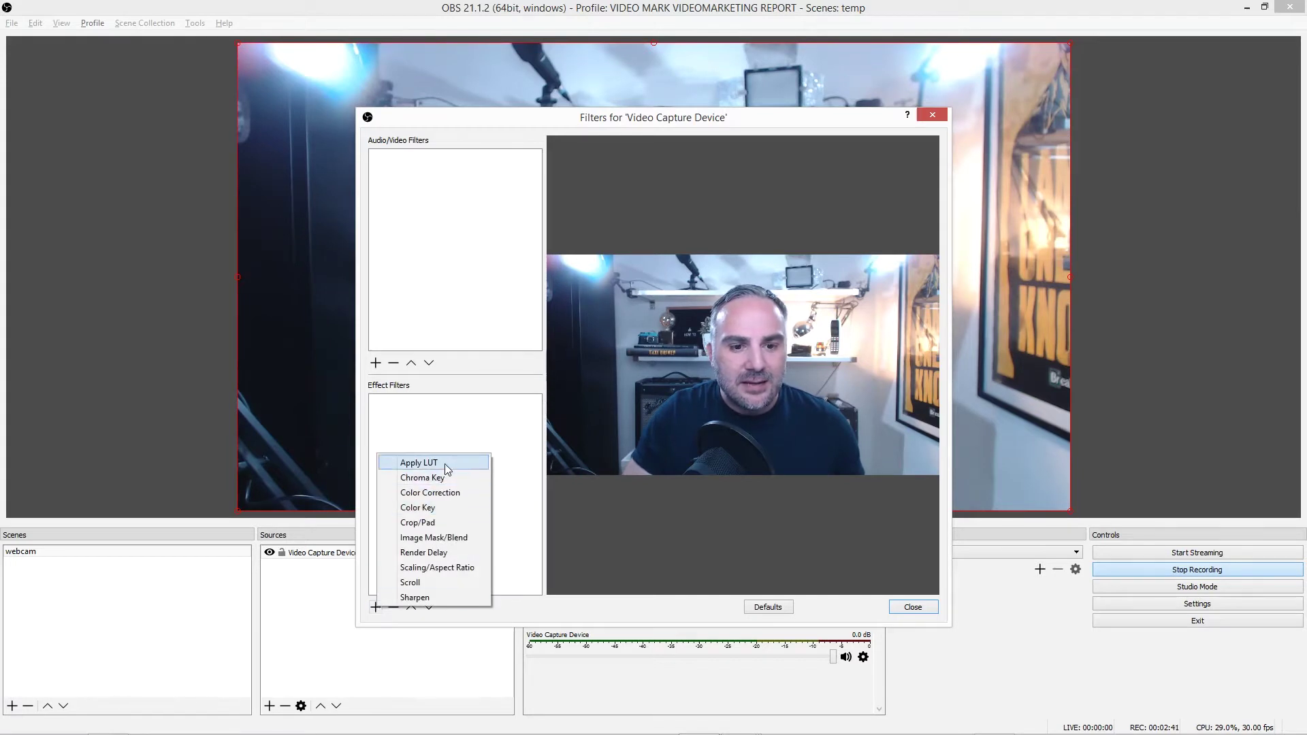
{"action": "left_click", "coordinate": [419, 454]}
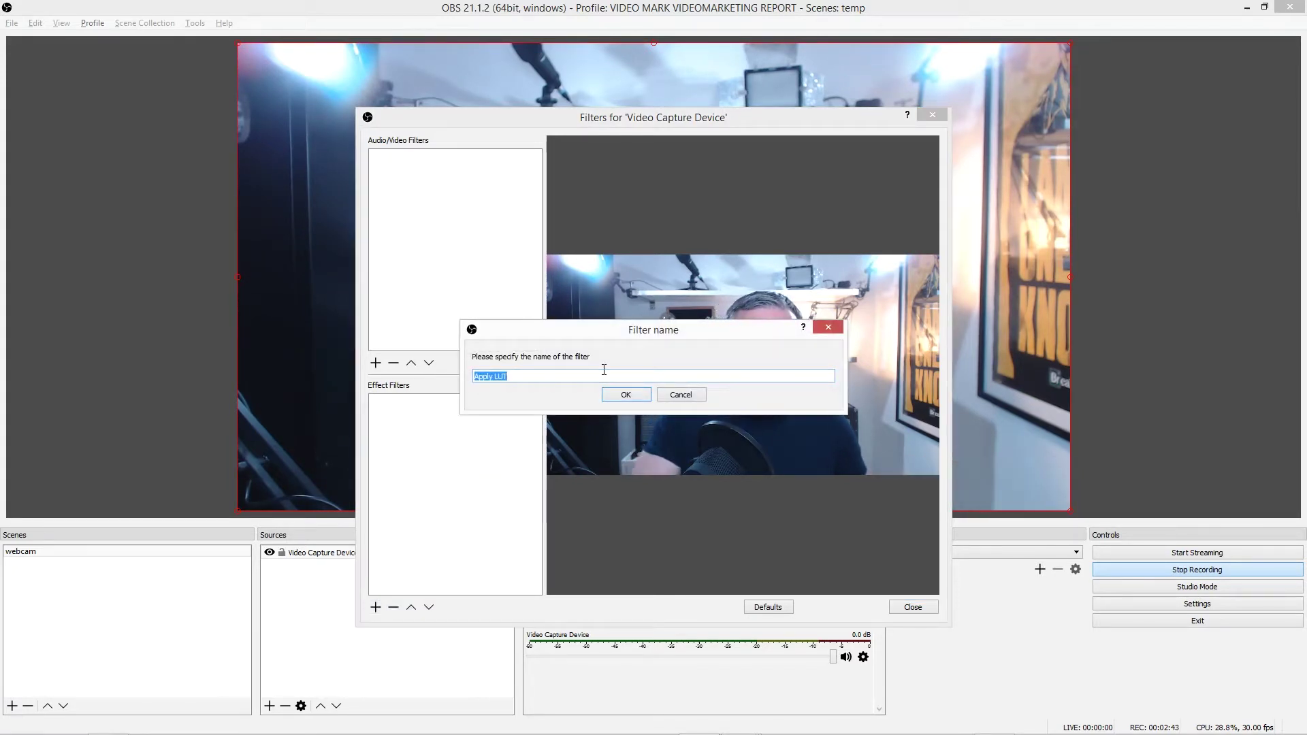
{"action": "type", "text": "custom"}
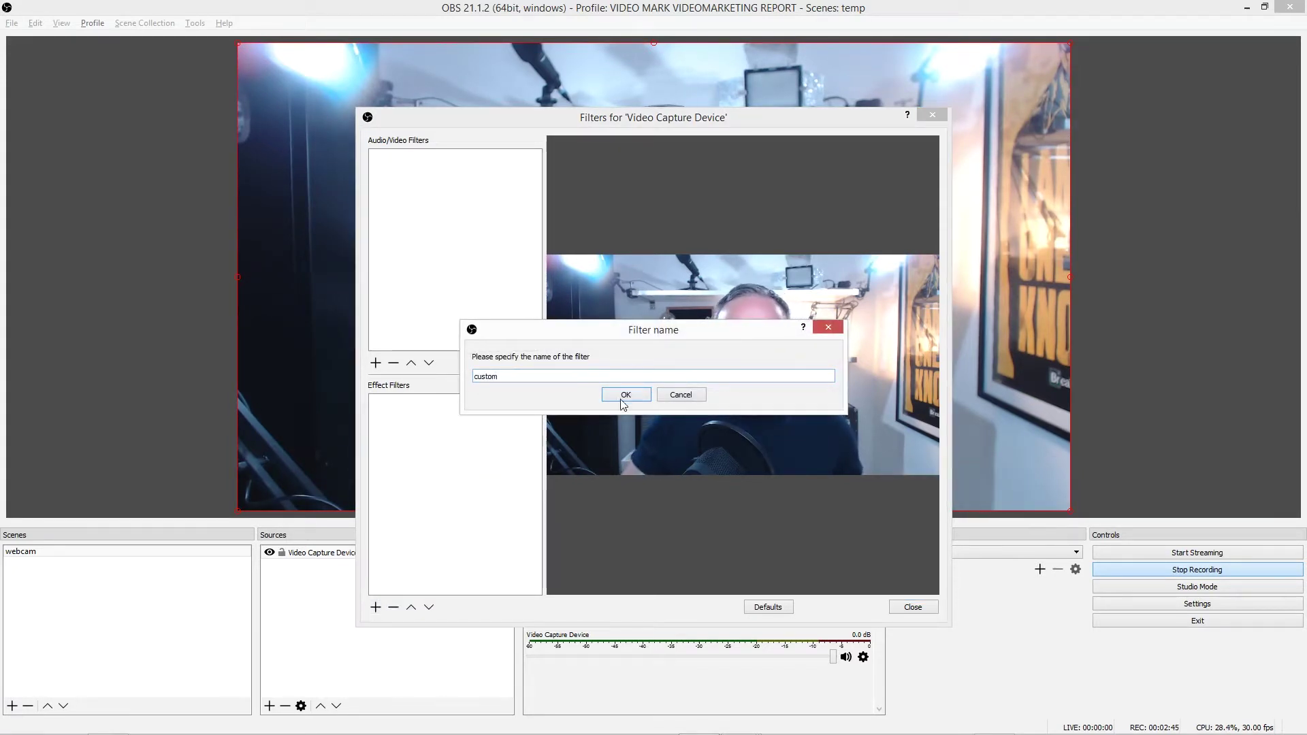
{"action": "left_click", "coordinate": [625, 394]}
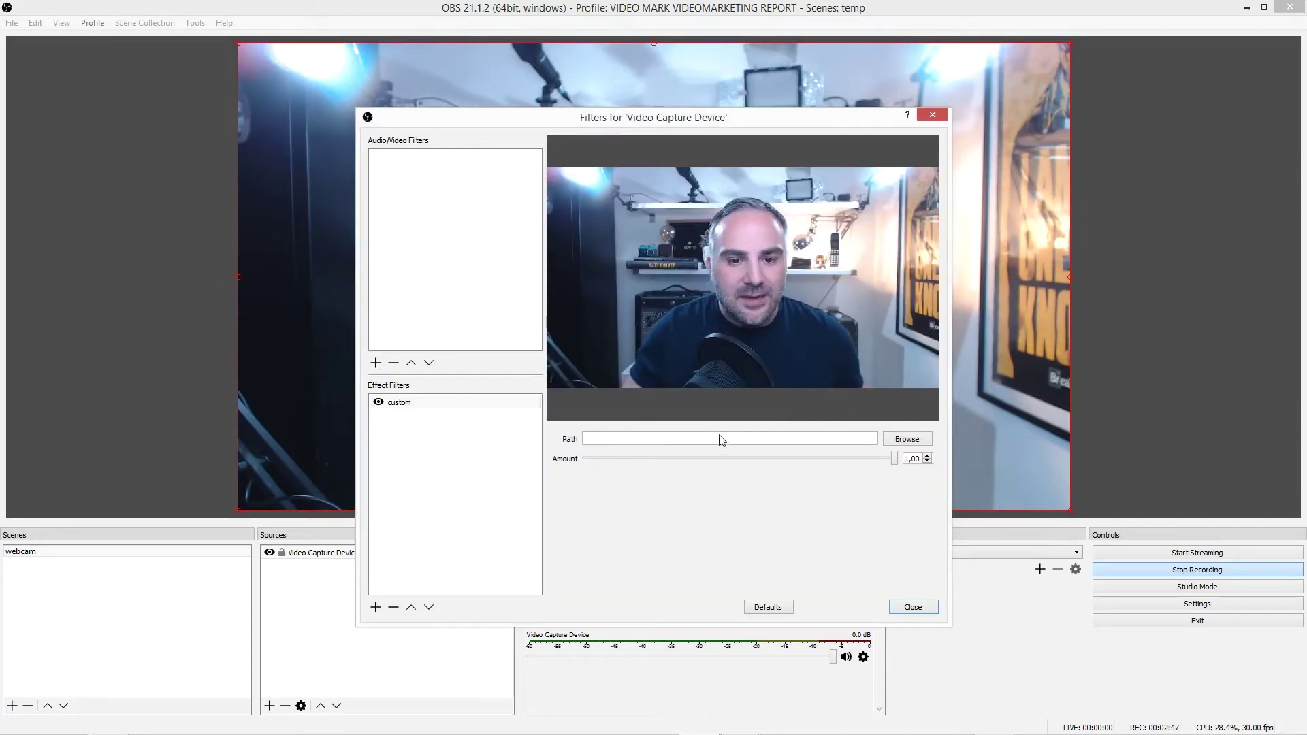
{"action": "left_click", "coordinate": [907, 439]}
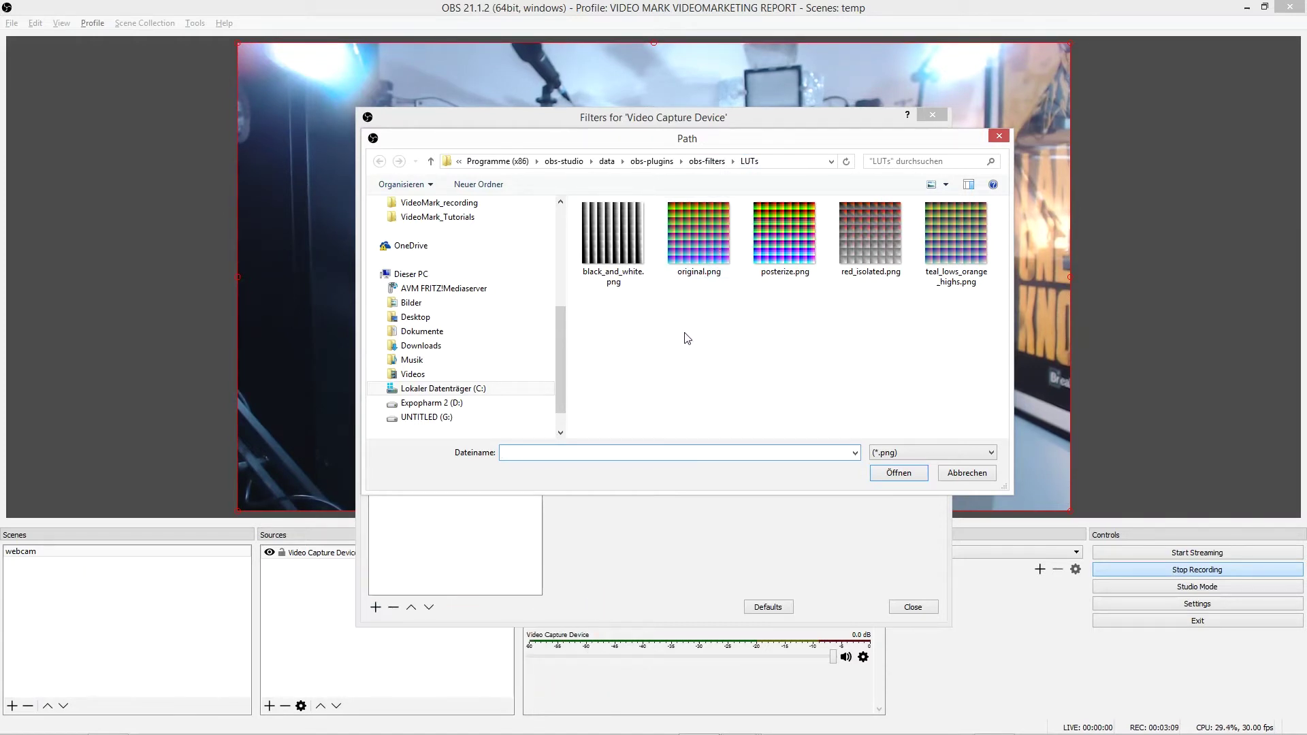
- Load original.png from the LUTs folder into the custom filter and close Filters
{"action": "left_click", "coordinate": [698, 270]}
{"action": "left_click", "coordinate": [898, 472]}
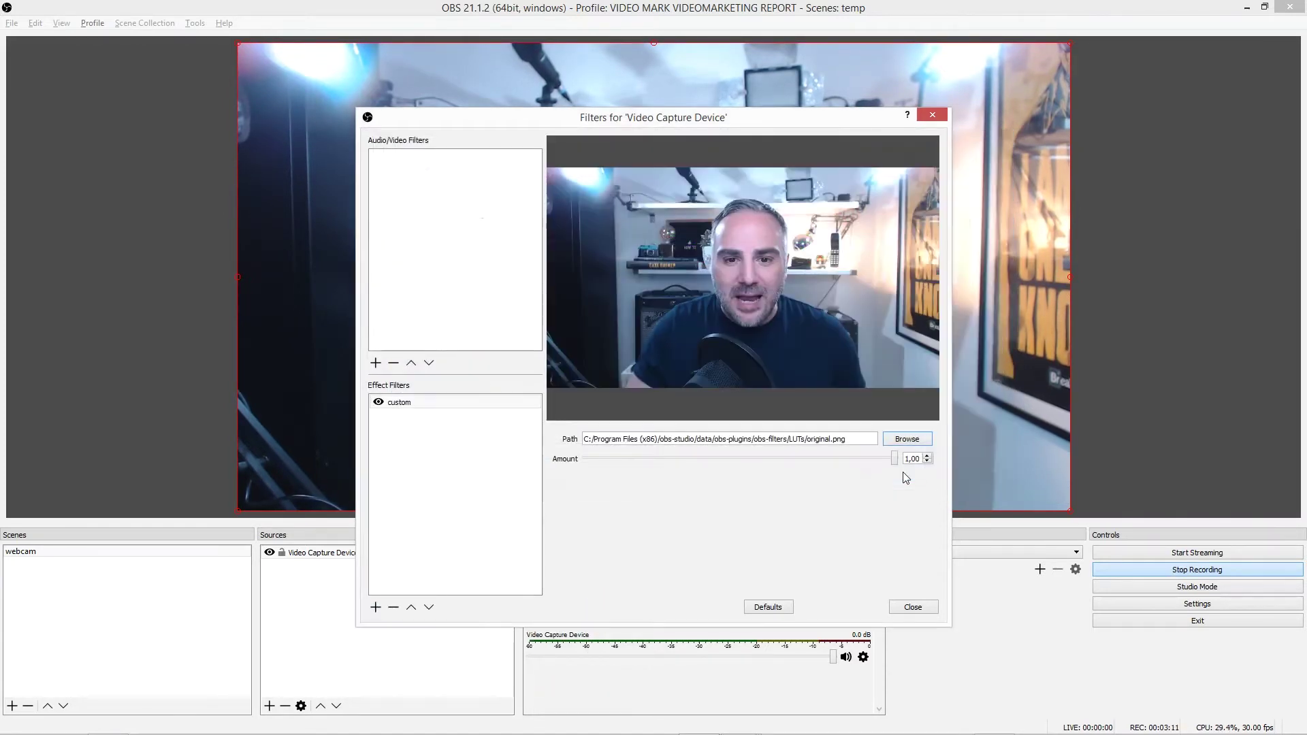
{"action": "left_click", "coordinate": [912, 606]}
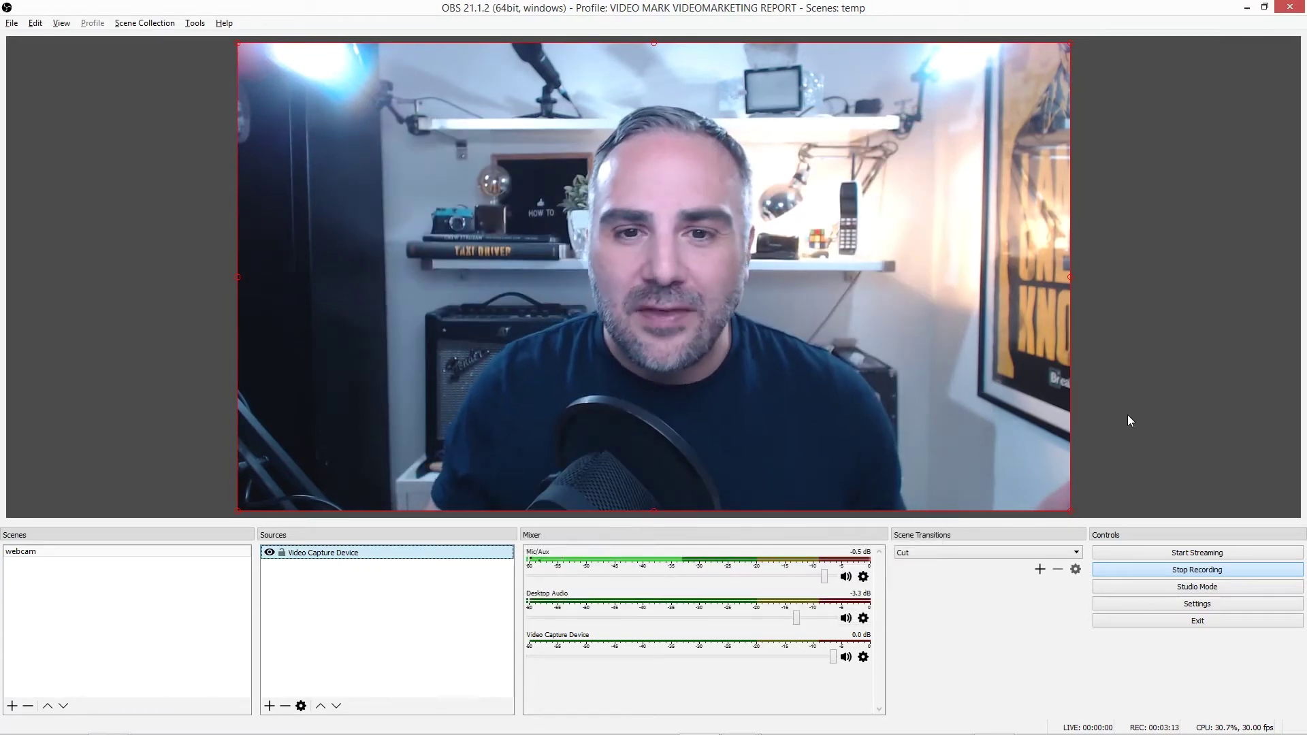
- Toggle the webcam source's visibility and open its Filters window beside the preview
{"action": "left_click", "coordinate": [270, 552]}
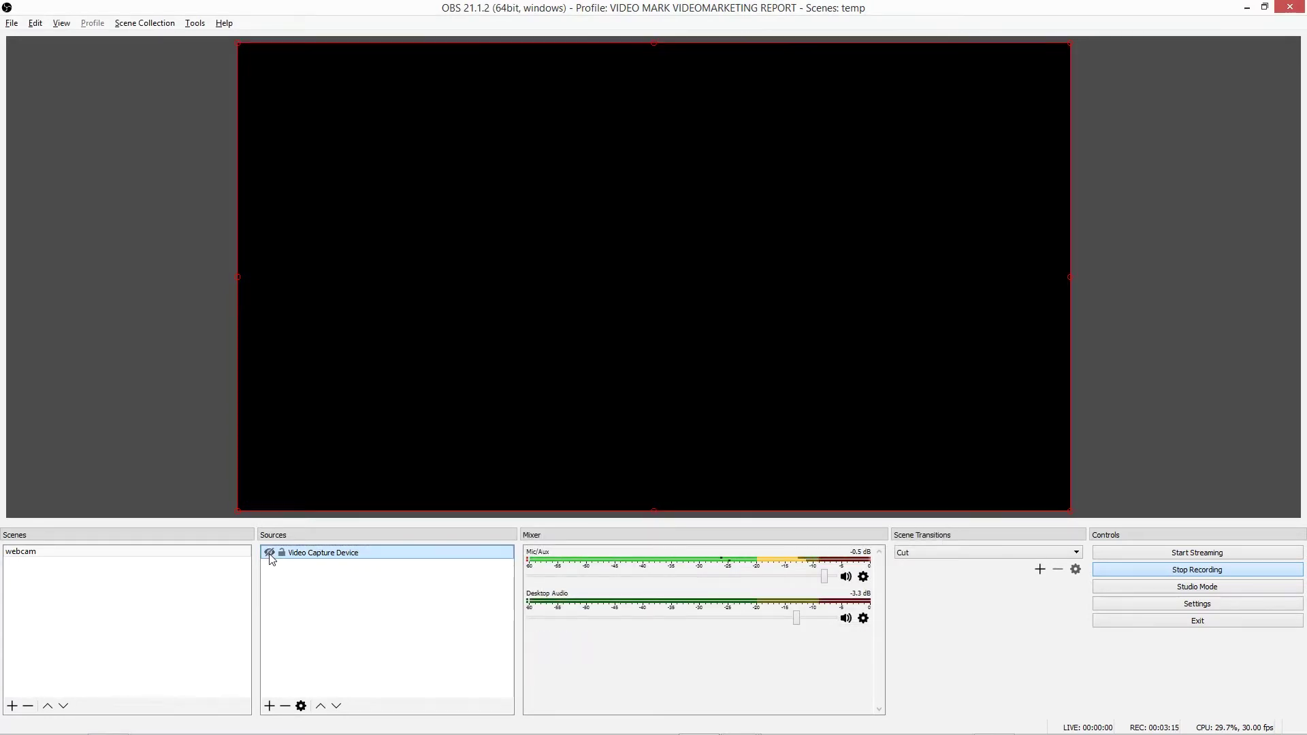
{"action": "left_click", "coordinate": [270, 552]}
{"action": "right_click", "coordinate": [328, 552]}
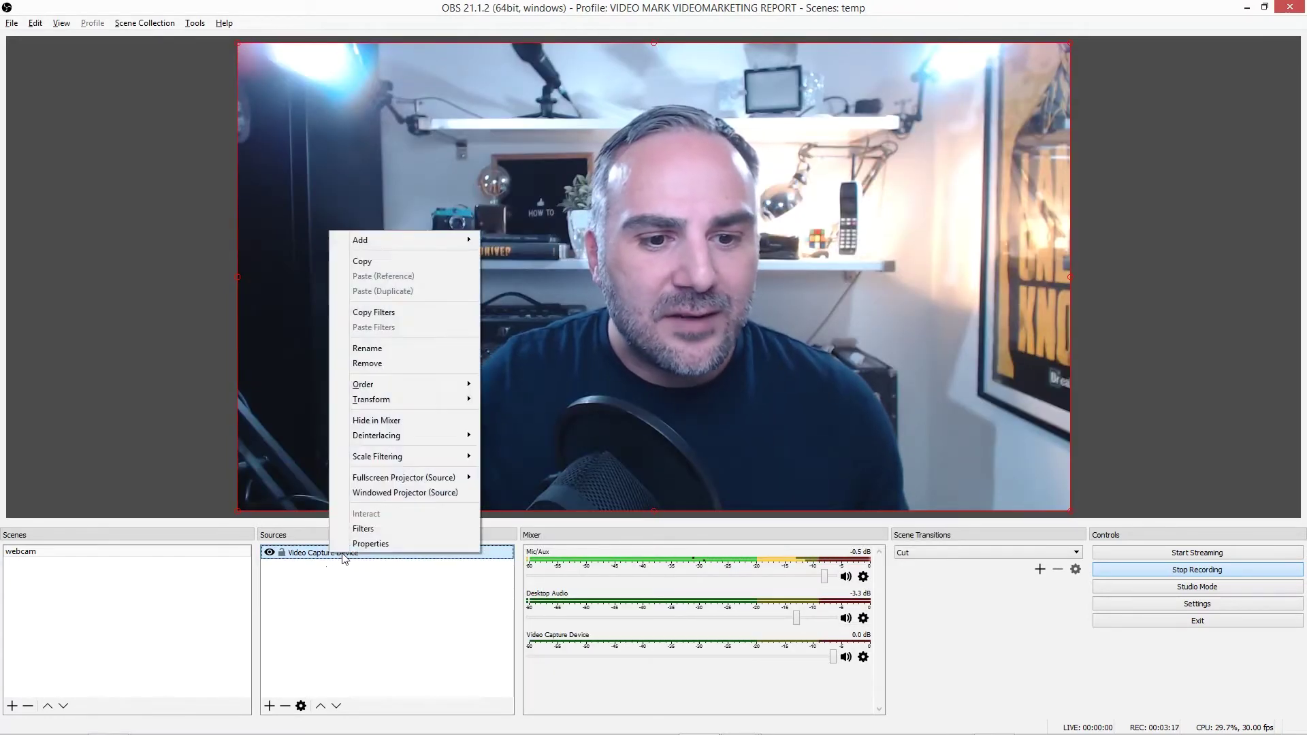
{"action": "left_click", "coordinate": [375, 530]}
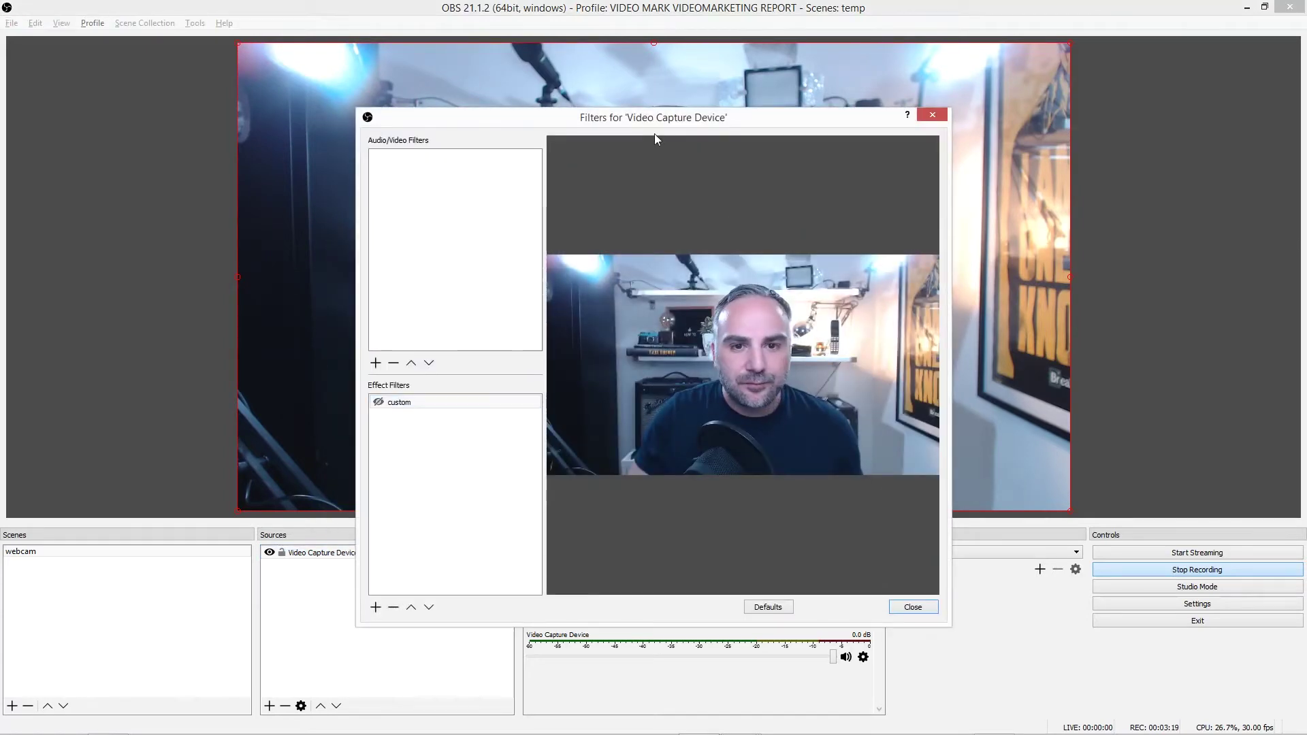
{"action": "mouse_move", "coordinate": [654, 134]}
{"action": "left_mouse_down"}
{"action": "mouse_move", "coordinate": [1090, 345]}
{"action": "mouse_move", "coordinate": [935, 175]}
{"action": "left_mouse_up"}
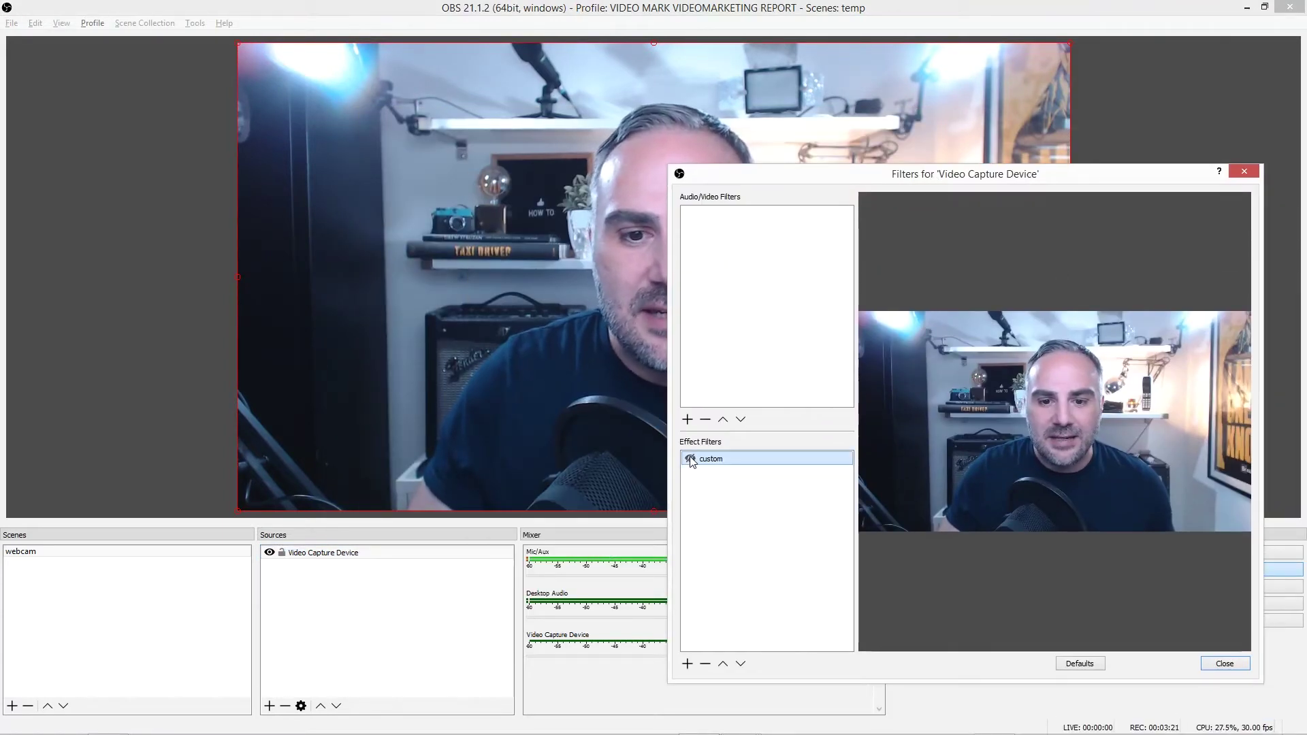
- Delete the custom filter and close the webcam's Filters window
{"action": "left_click", "coordinate": [731, 458]}
{"action": "right_click", "coordinate": [731, 458]}
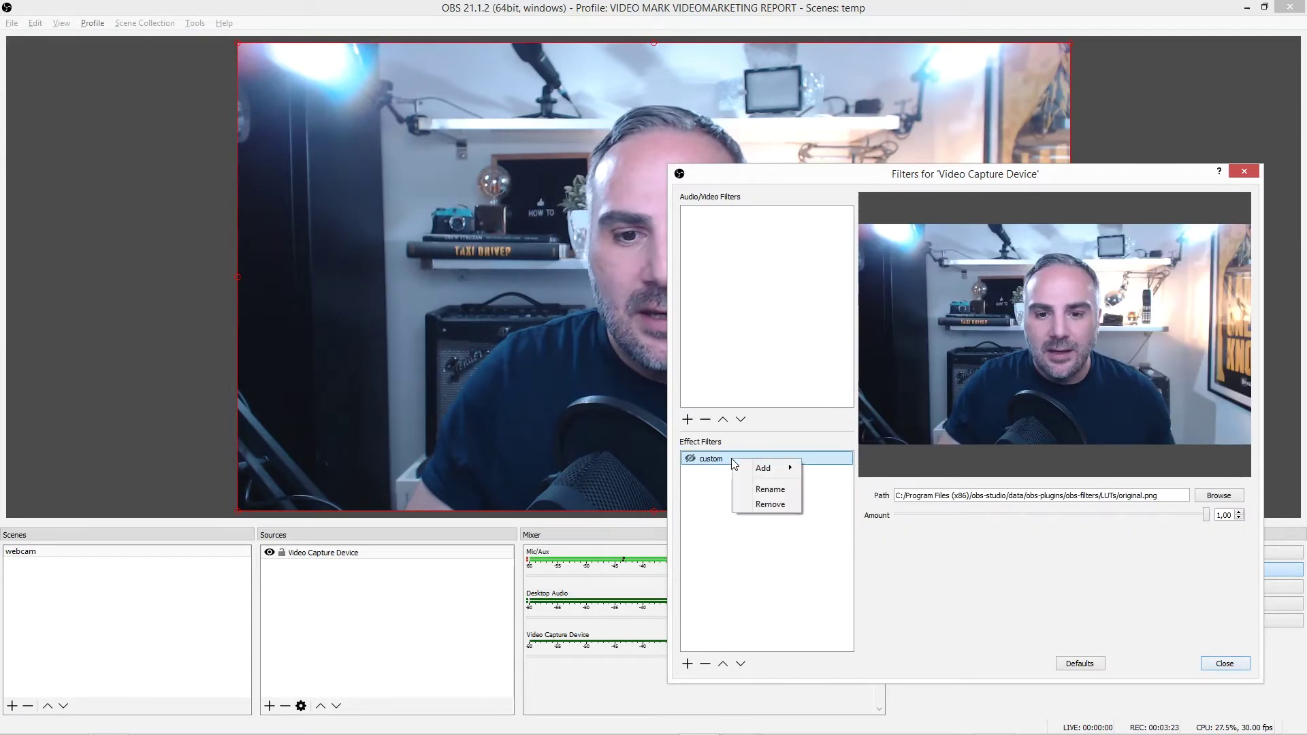
{"action": "left_click", "coordinate": [782, 504]}
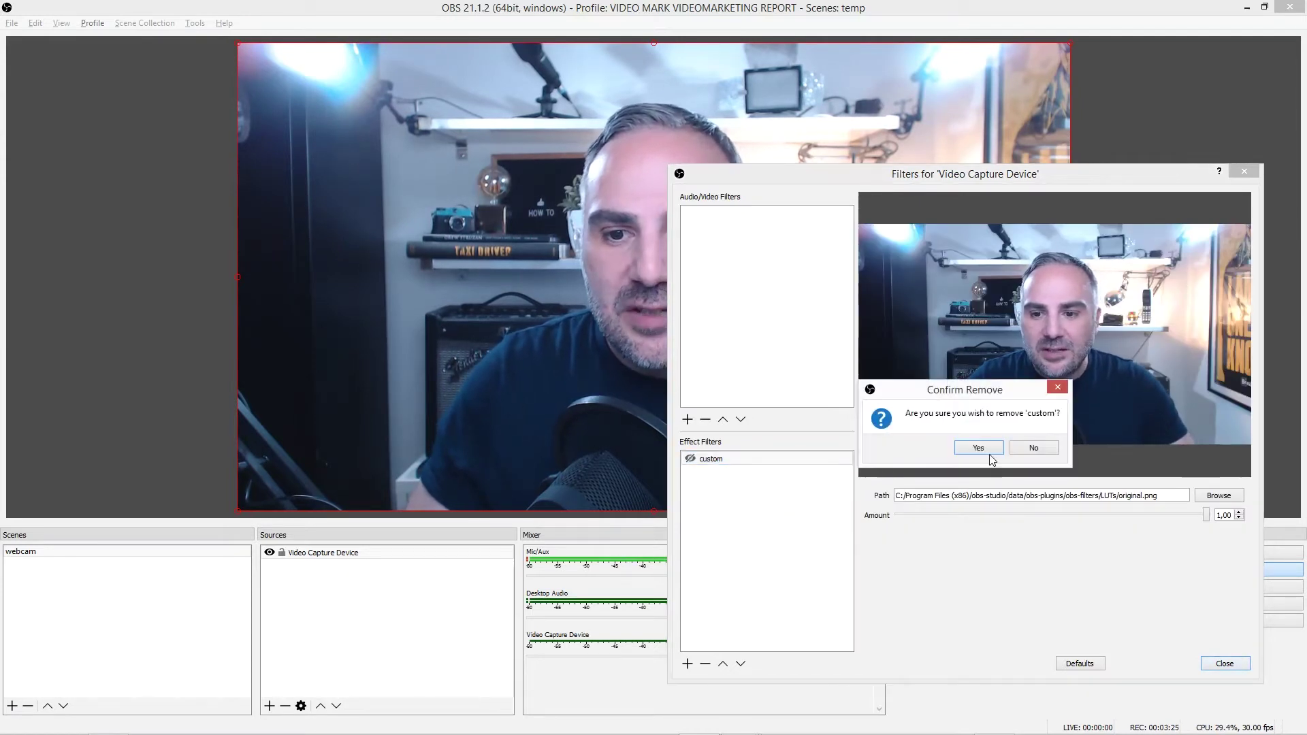
{"action": "left_click", "coordinate": [972, 429]}
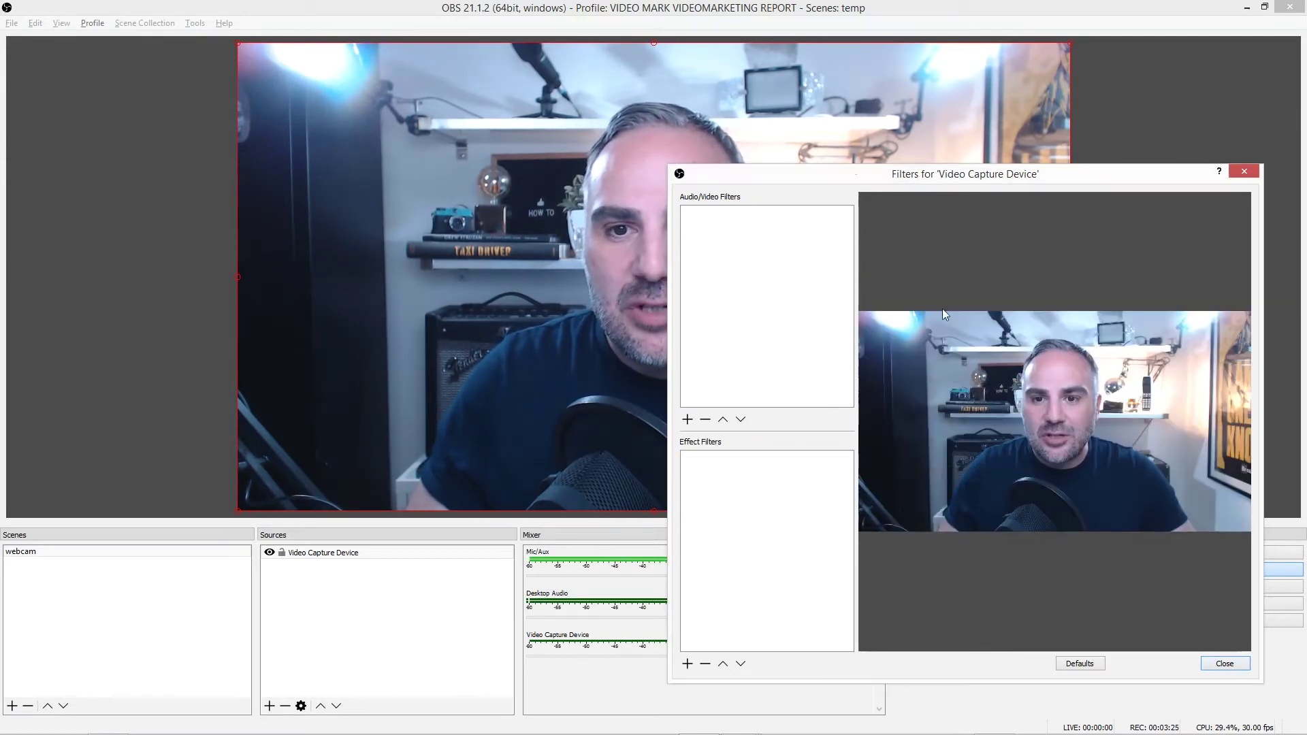
{"action": "left_click", "coordinate": [1244, 170]}
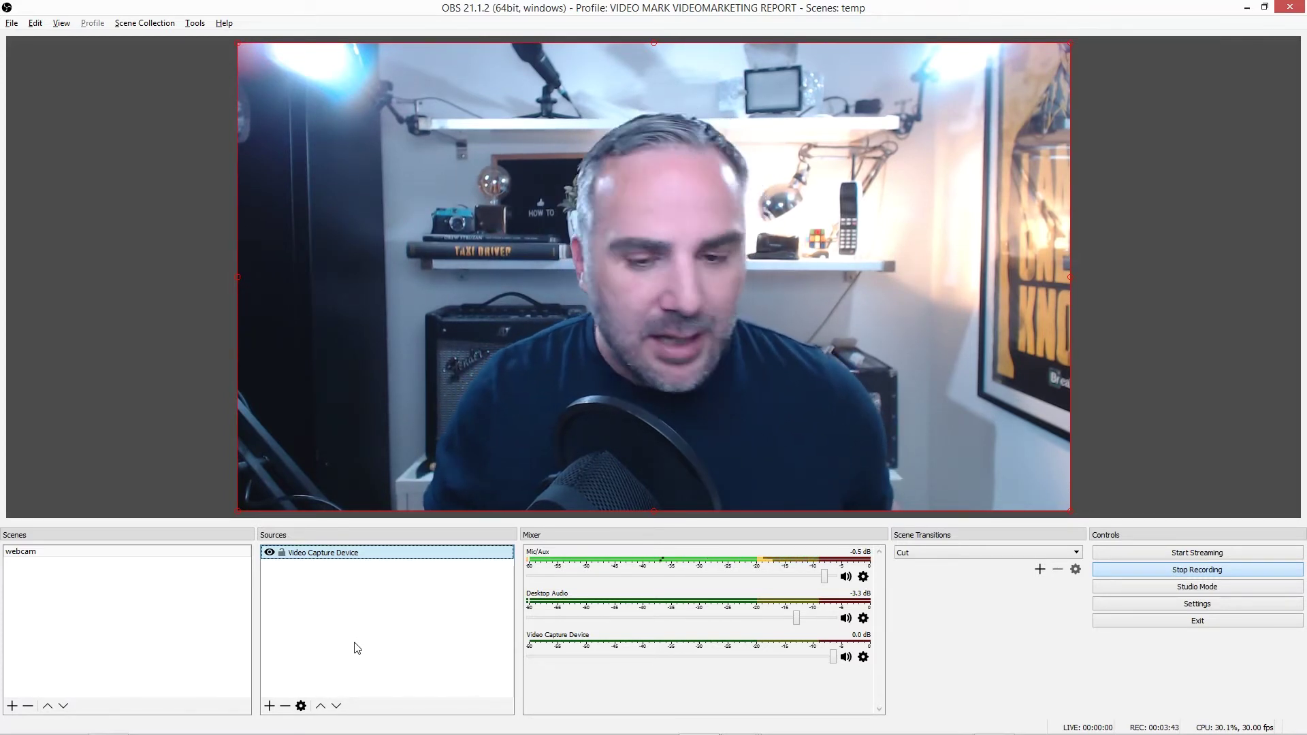
{"action": "key", "text": "alt+Tab"}
{"action": "key", "text": "alt+Tab"}
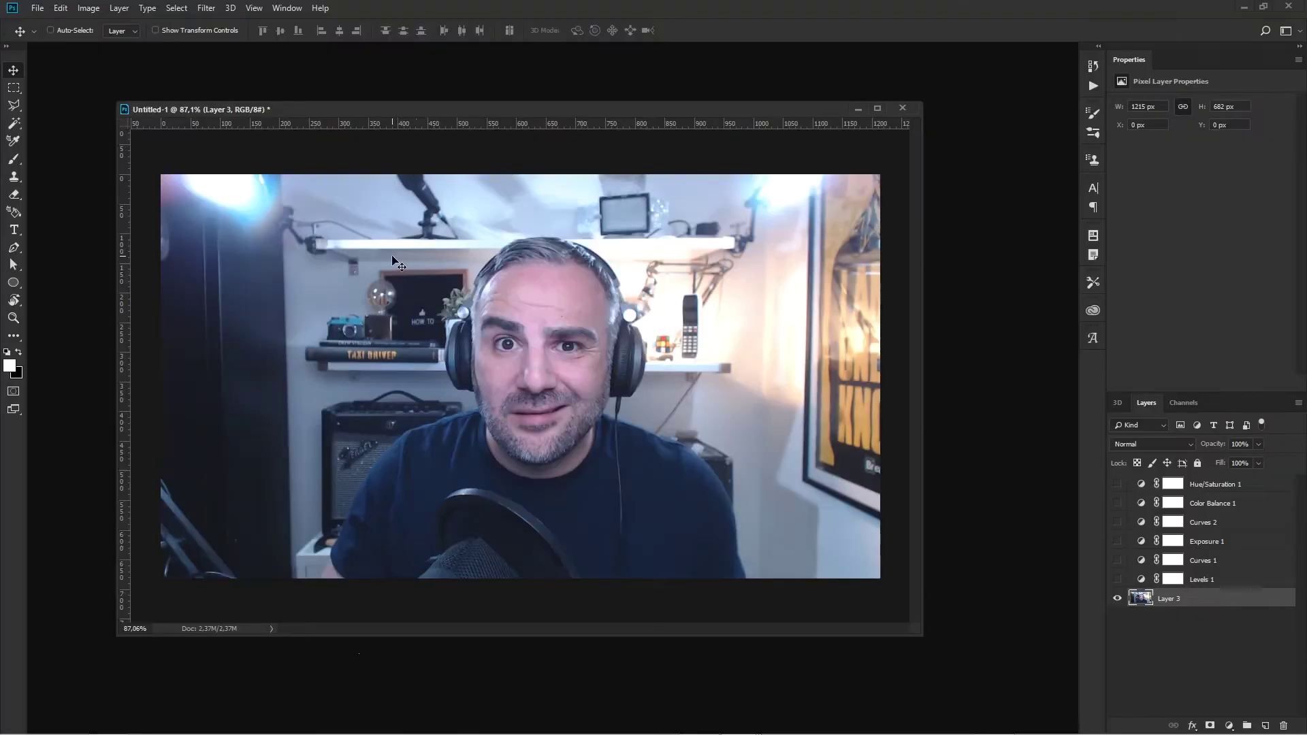
- Make Levels 1, Curves 1, Exposure 1, Curves 2, Color Balance 1 and Hue/Saturation 1 visible
{"action": "left_click_drag", "start_coordinate": [428, 113], "coordinate": [445, 107]}
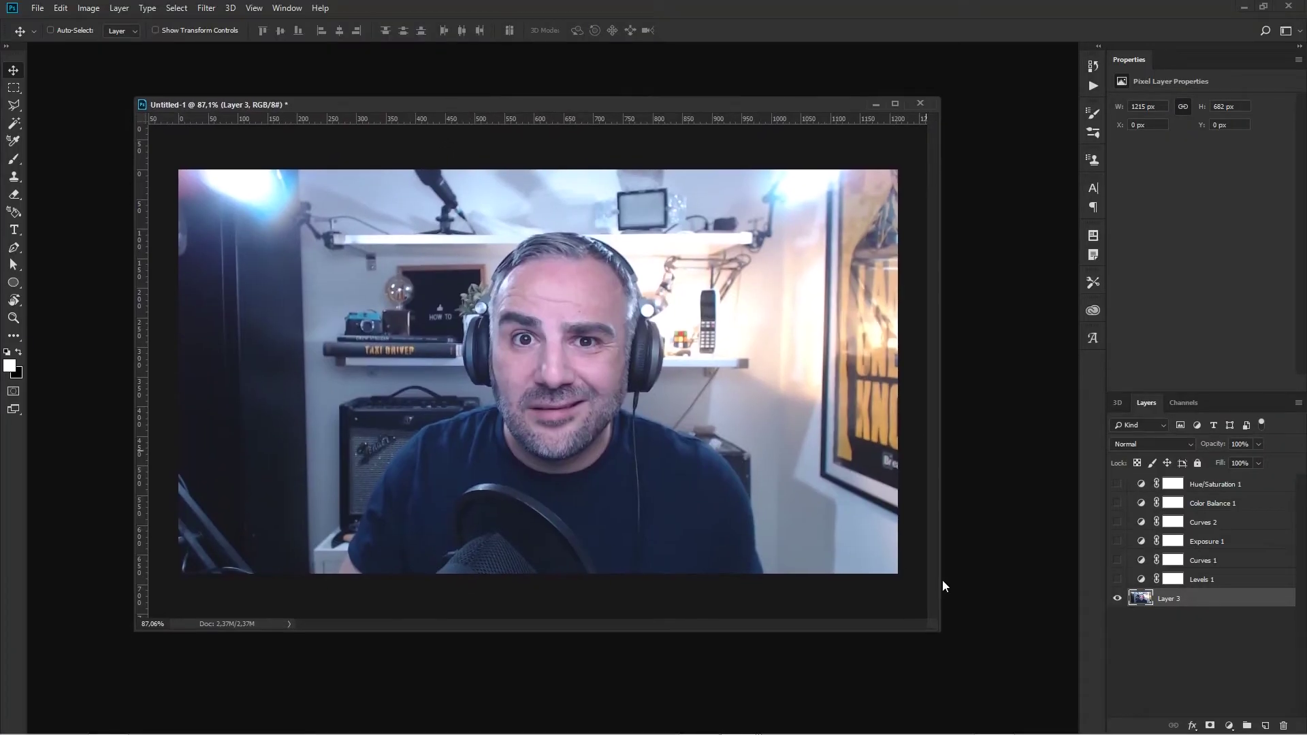
{"action": "left_click_drag", "start_coordinate": [939, 629], "coordinate": [985, 612]}
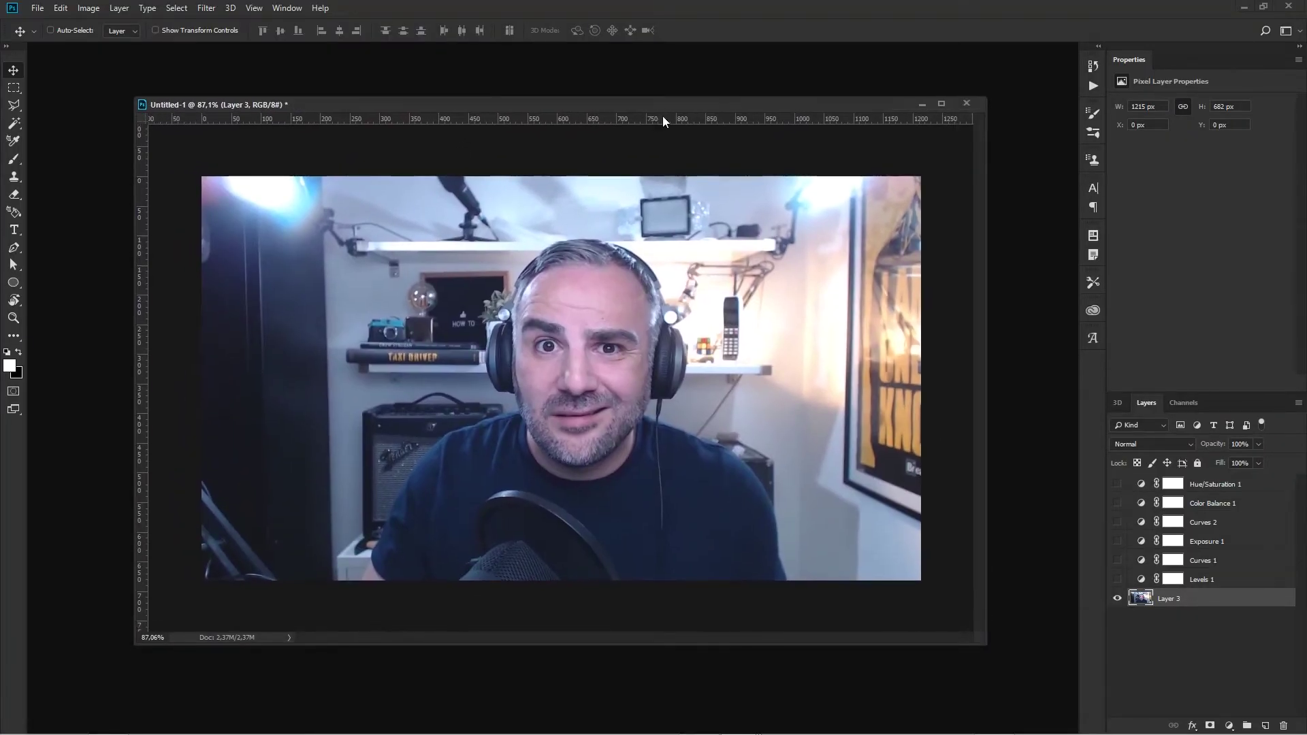
{"action": "left_click_drag", "start_coordinate": [662, 106], "coordinate": [648, 107]}
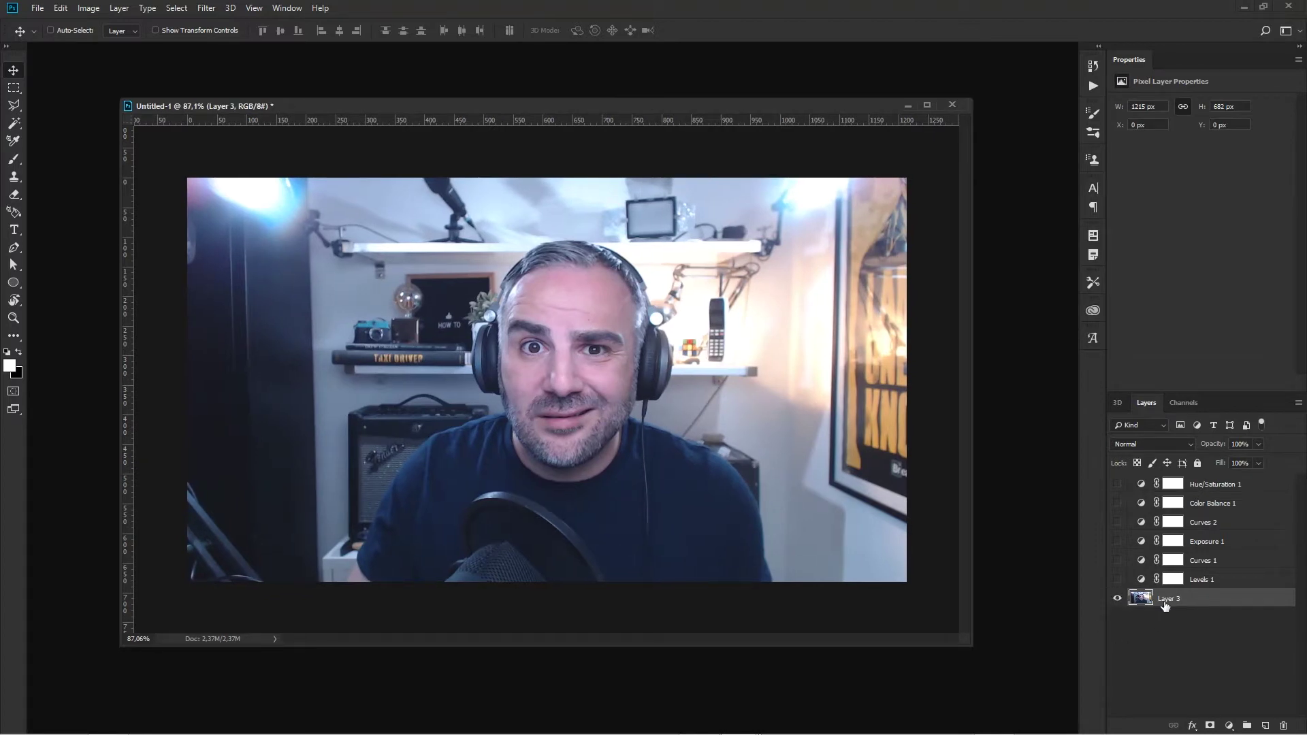
{"action": "left_click", "coordinate": [1117, 580]}
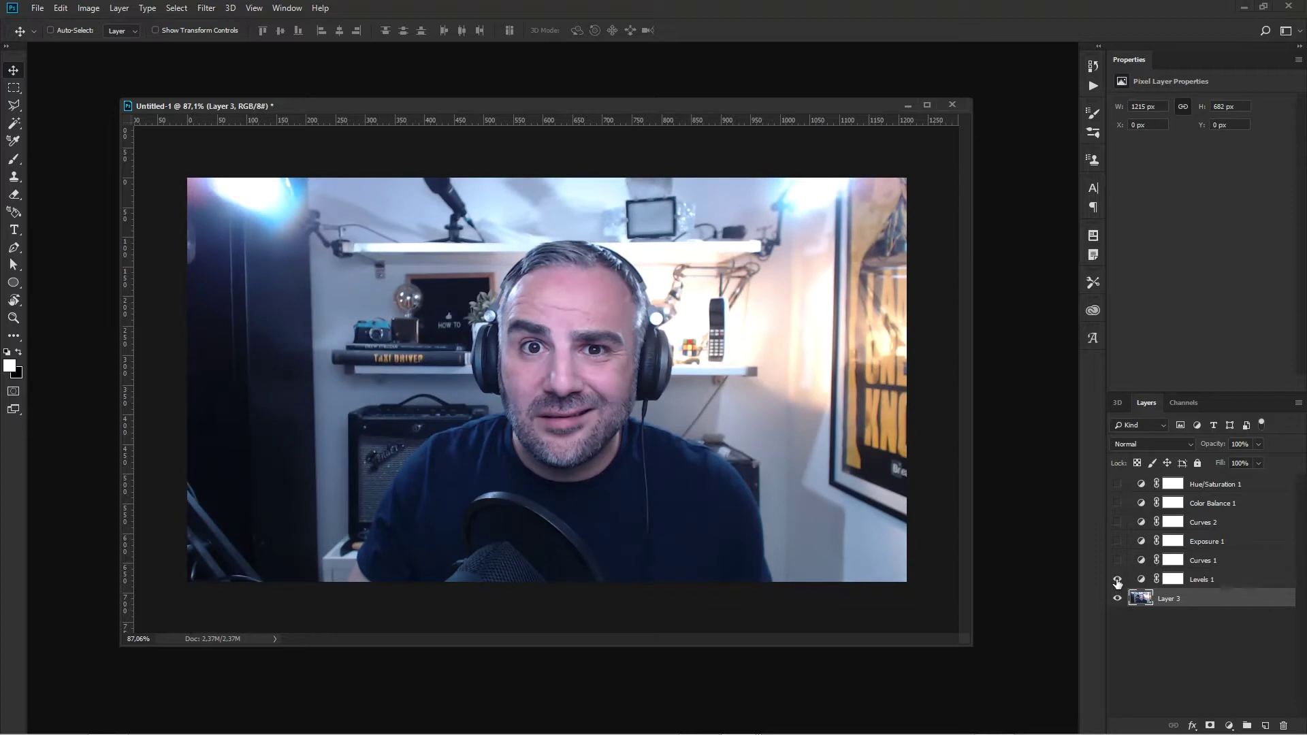
{"action": "left_click", "coordinate": [1117, 580]}
{"action": "left_click", "coordinate": [1118, 561]}
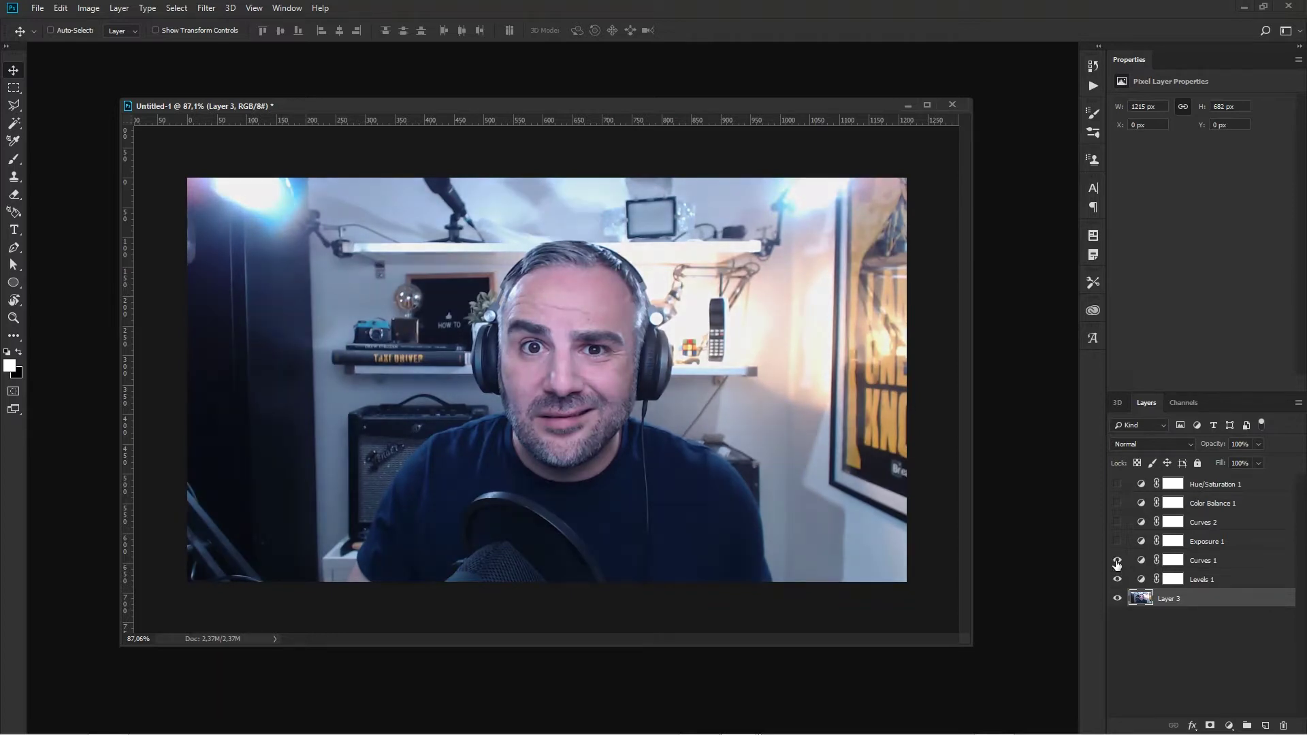
{"action": "left_click", "coordinate": [1116, 522]}
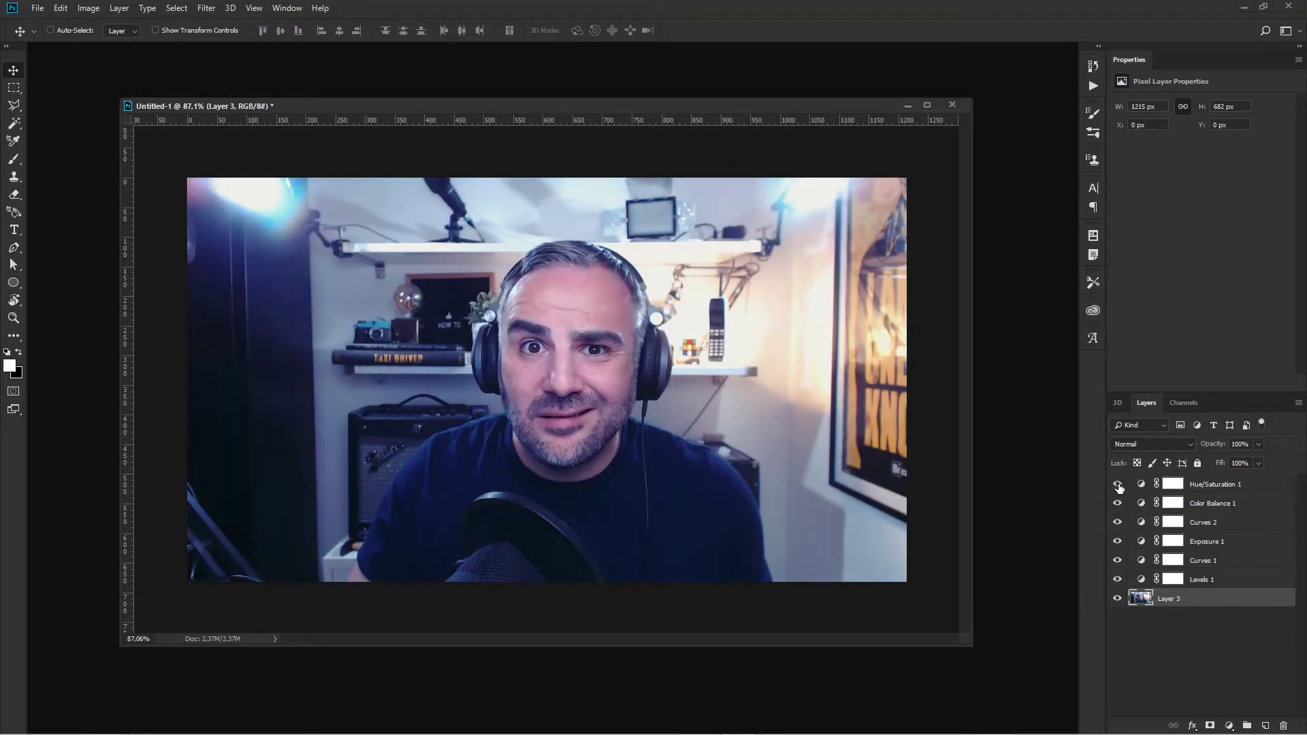
{"action": "left_click_drag", "start_coordinate": [532, 105], "coordinate": [513, 90]}
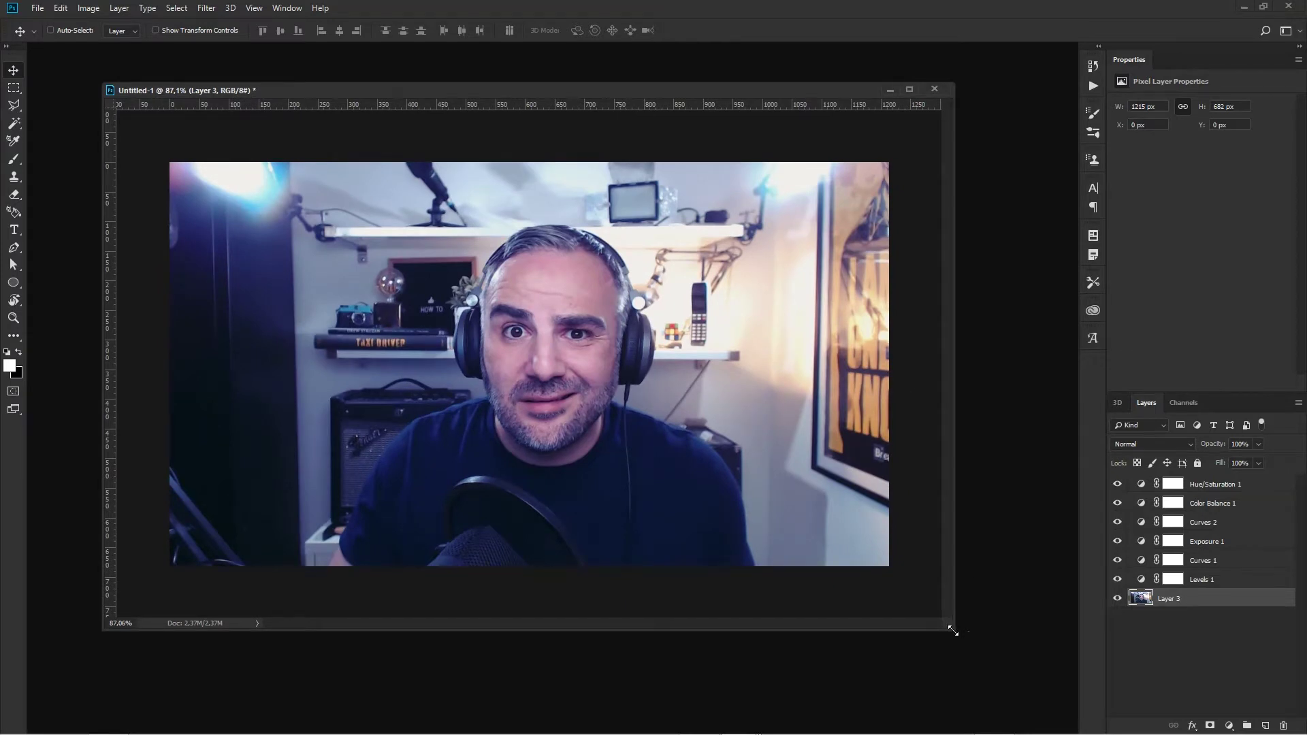
- Resize and reposition the webcam image's document window
{"action": "left_click_drag", "start_coordinate": [953, 631], "coordinate": [1021, 657]}
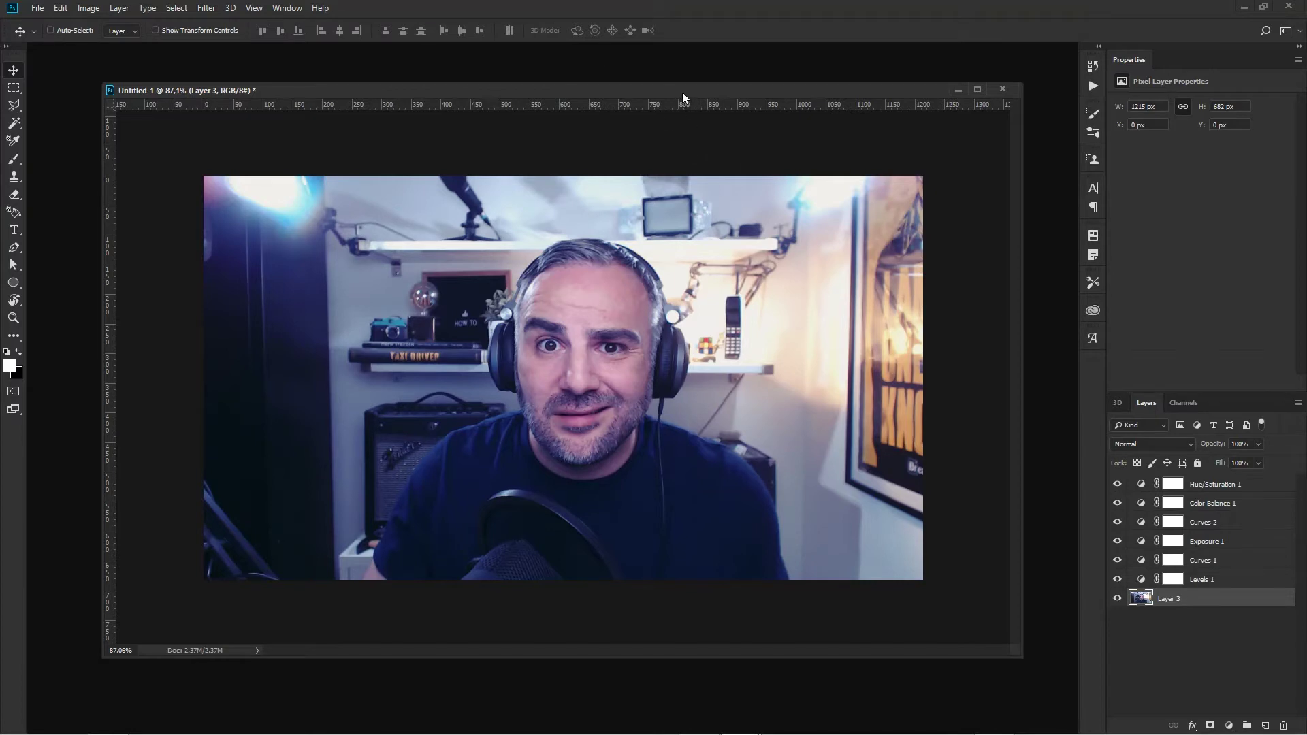
{"action": "left_click_drag", "start_coordinate": [682, 93], "coordinate": [671, 93]}
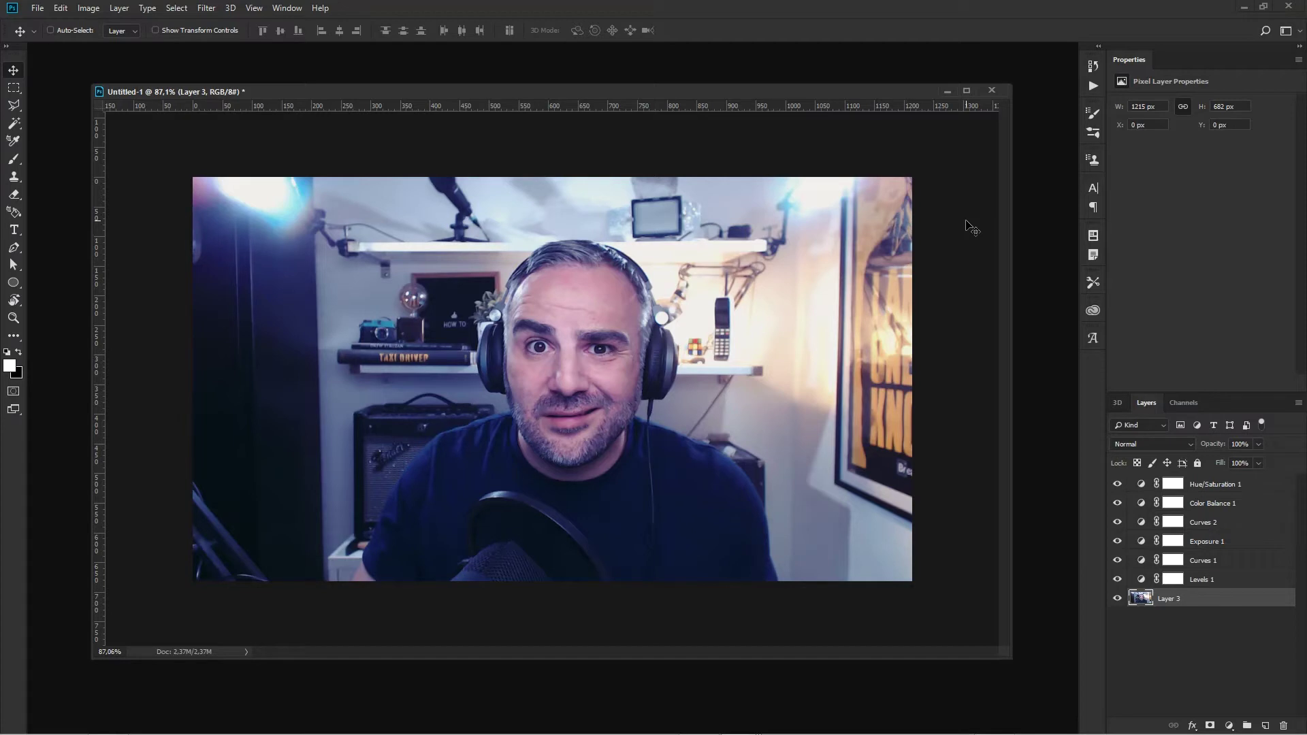
{"action": "left_click_drag", "start_coordinate": [554, 93], "coordinate": [560, 90]}
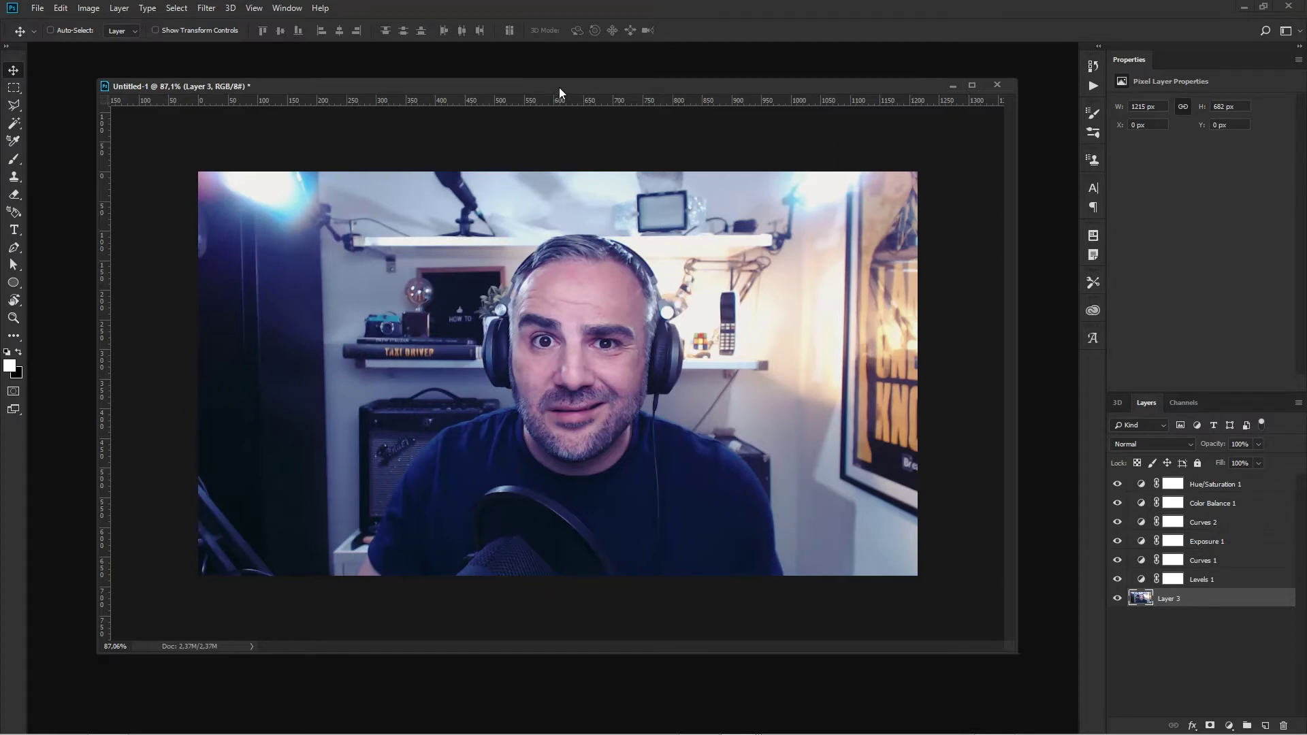
{"action": "left_click_drag", "start_coordinate": [561, 87], "coordinate": [631, 76]}
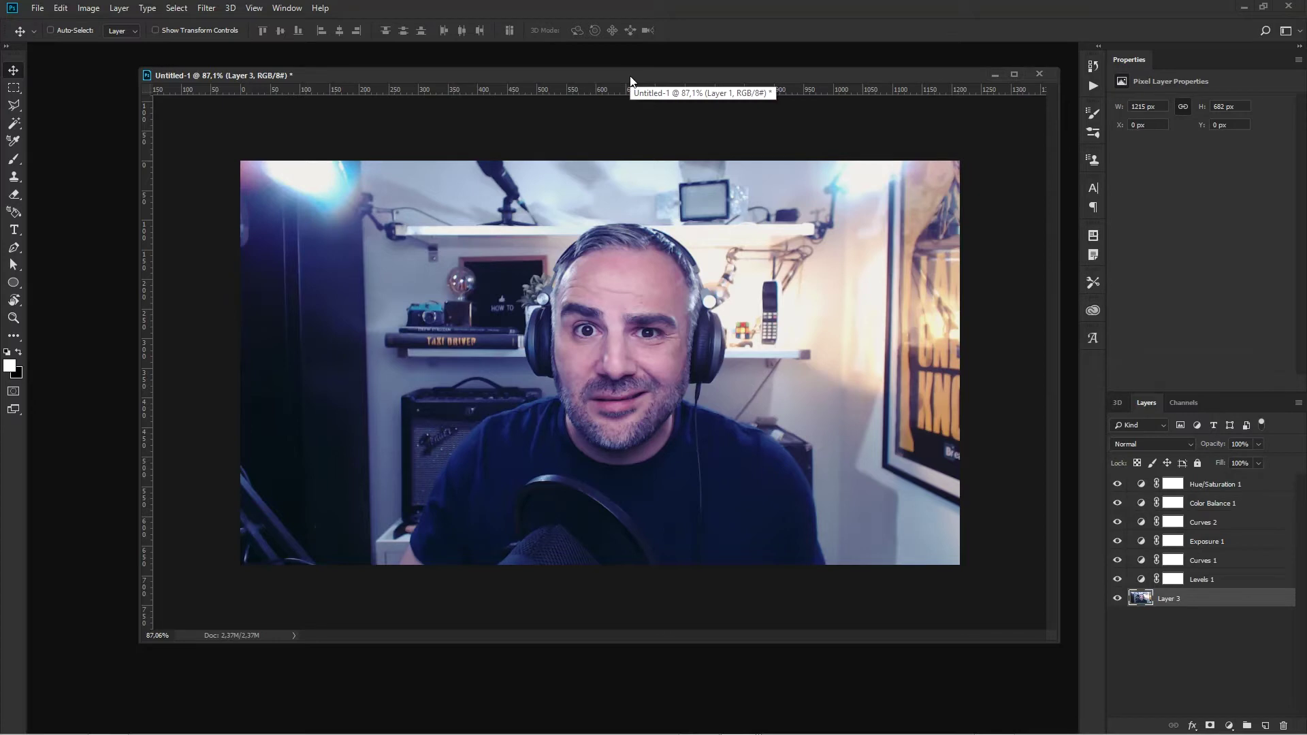
- Bring original.png to the front, arrange both document windows, and save original.png
{"action": "left_click", "coordinate": [287, 8]}
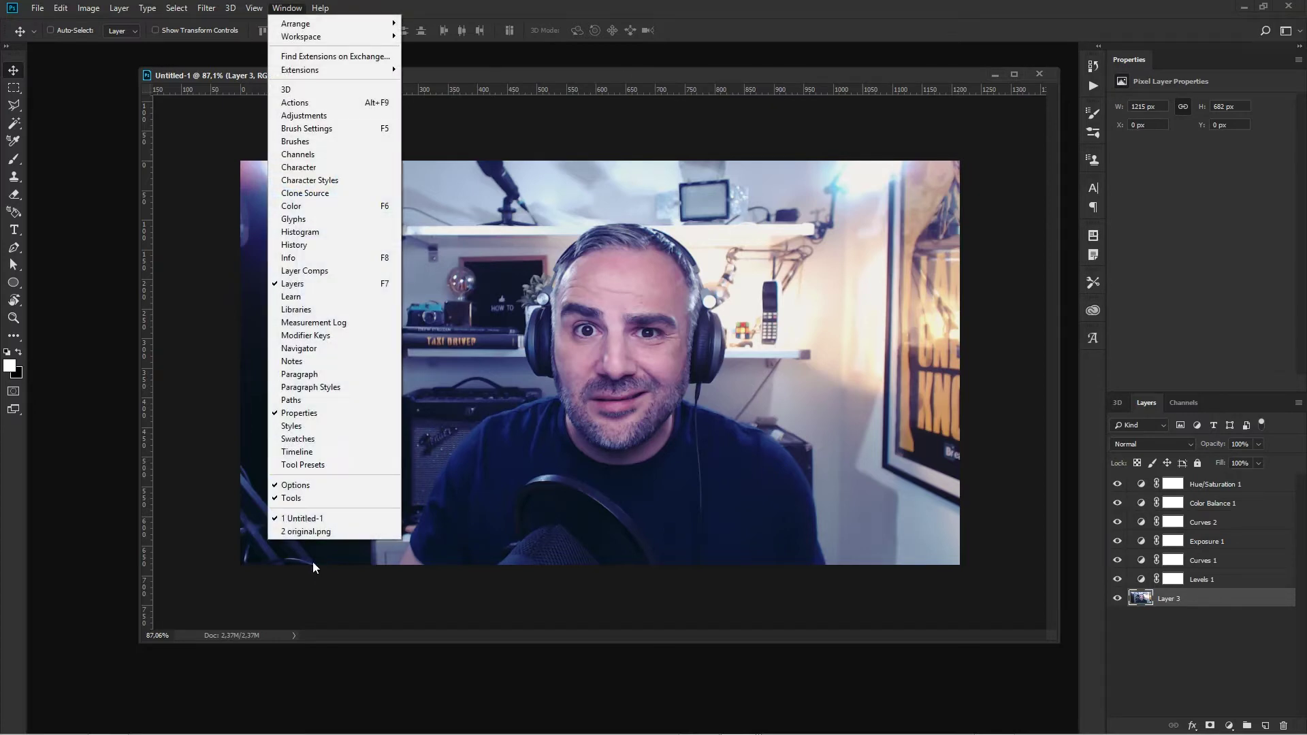
{"action": "left_click", "coordinate": [318, 532]}
{"action": "left_click_drag", "start_coordinate": [267, 75], "coordinate": [251, 81]}
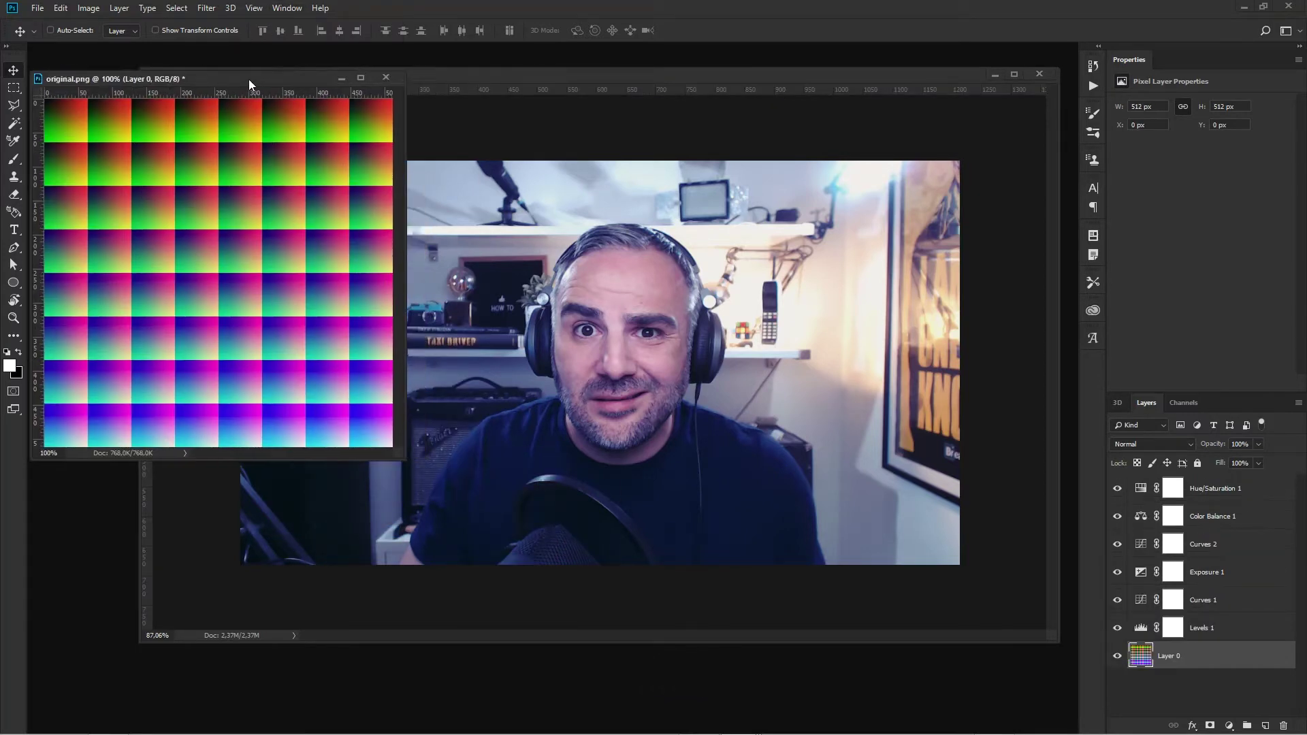
{"action": "left_click", "coordinate": [484, 77]}
{"action": "mouse_move", "coordinate": [514, 80]}
{"action": "left_mouse_down"}
{"action": "mouse_move", "coordinate": [485, 148]}
{"action": "mouse_move", "coordinate": [513, 352]}
{"action": "left_mouse_up"}
{"action": "left_click", "coordinate": [224, 77]}
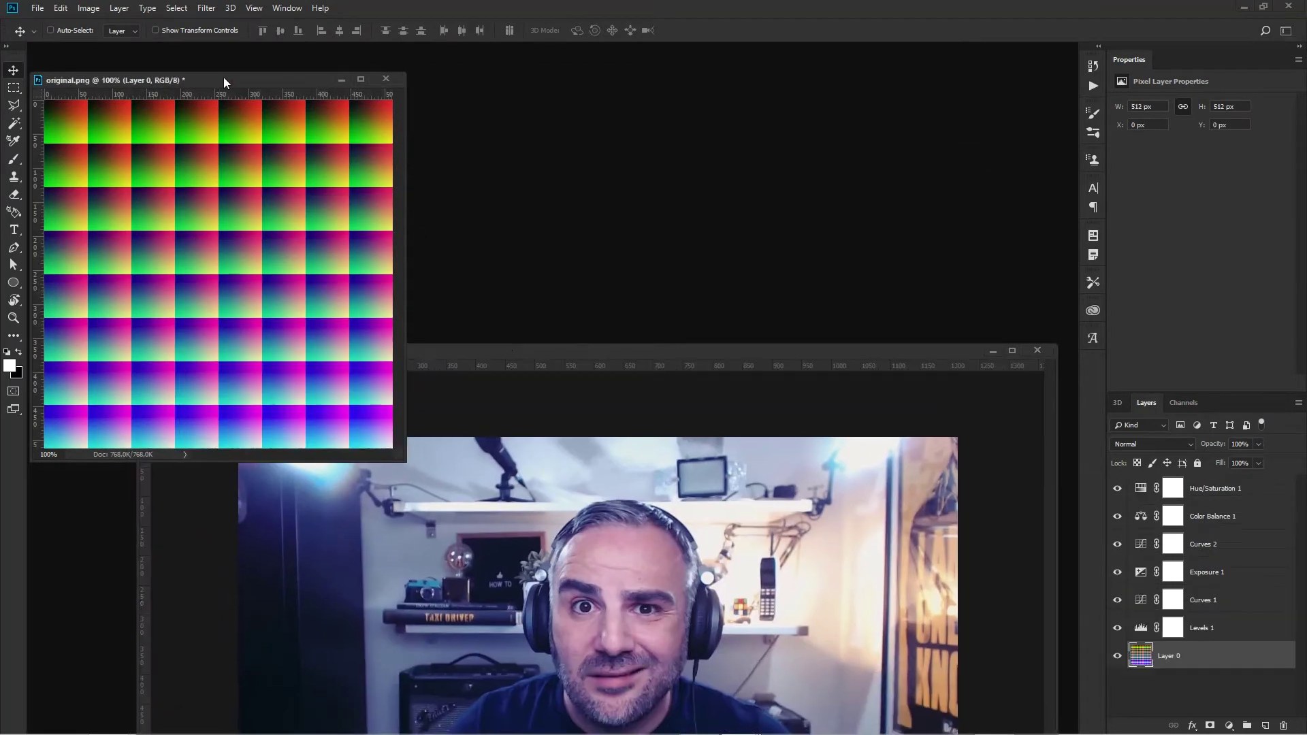
{"action": "key", "text": "ctrl+s"}
{"action": "left_click_drag", "start_coordinate": [240, 82], "coordinate": [297, 73]}
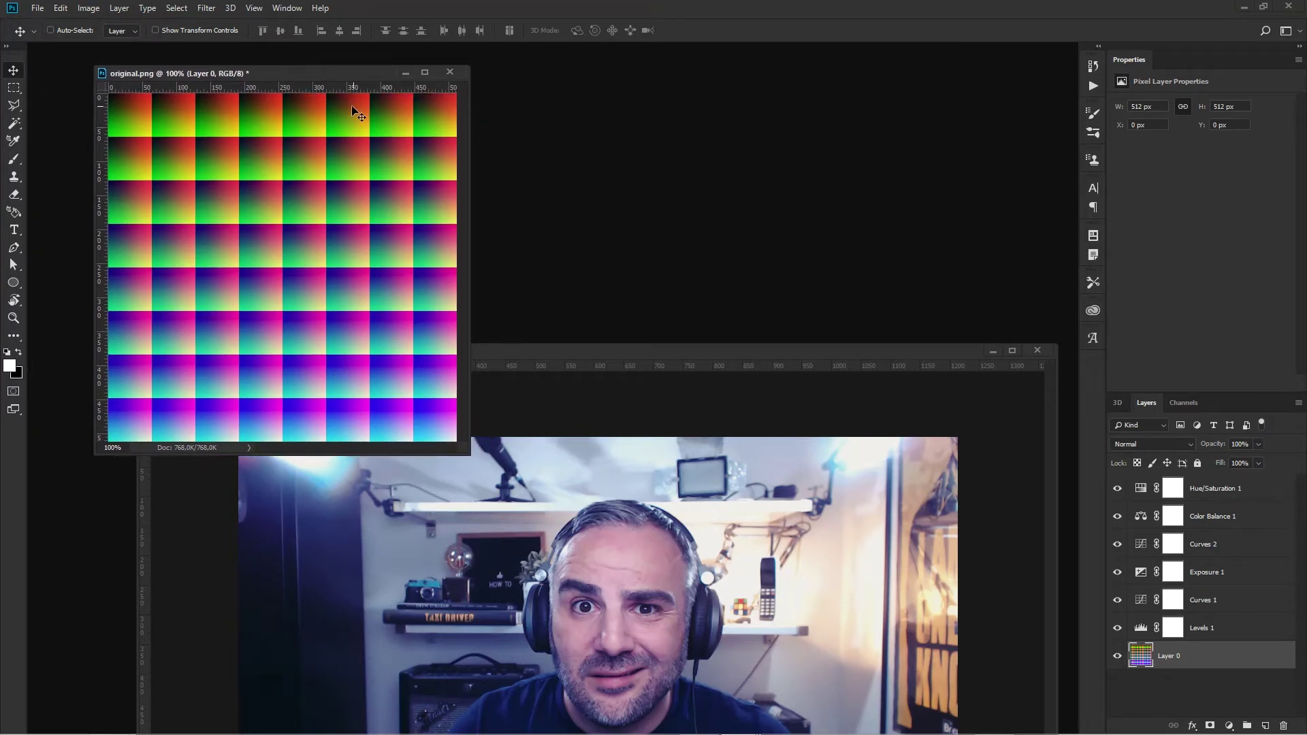
{"action": "left_click_drag", "start_coordinate": [316, 75], "coordinate": [297, 73]}
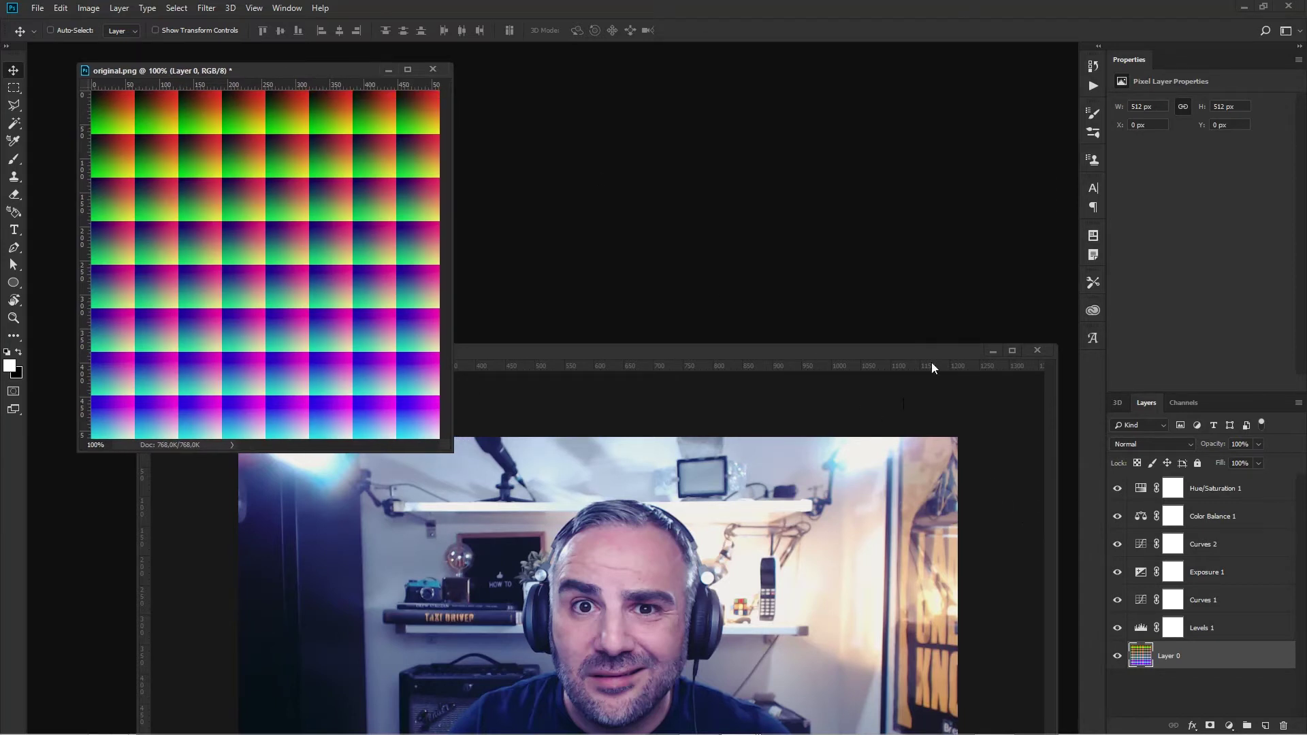
- Copy the Levels 1 through Hue/Saturation 1 adjustment layers onto original.png
{"action": "left_click_drag", "start_coordinate": [926, 352], "coordinate": [887, 508]}
{"action": "left_click", "coordinate": [1215, 488]}
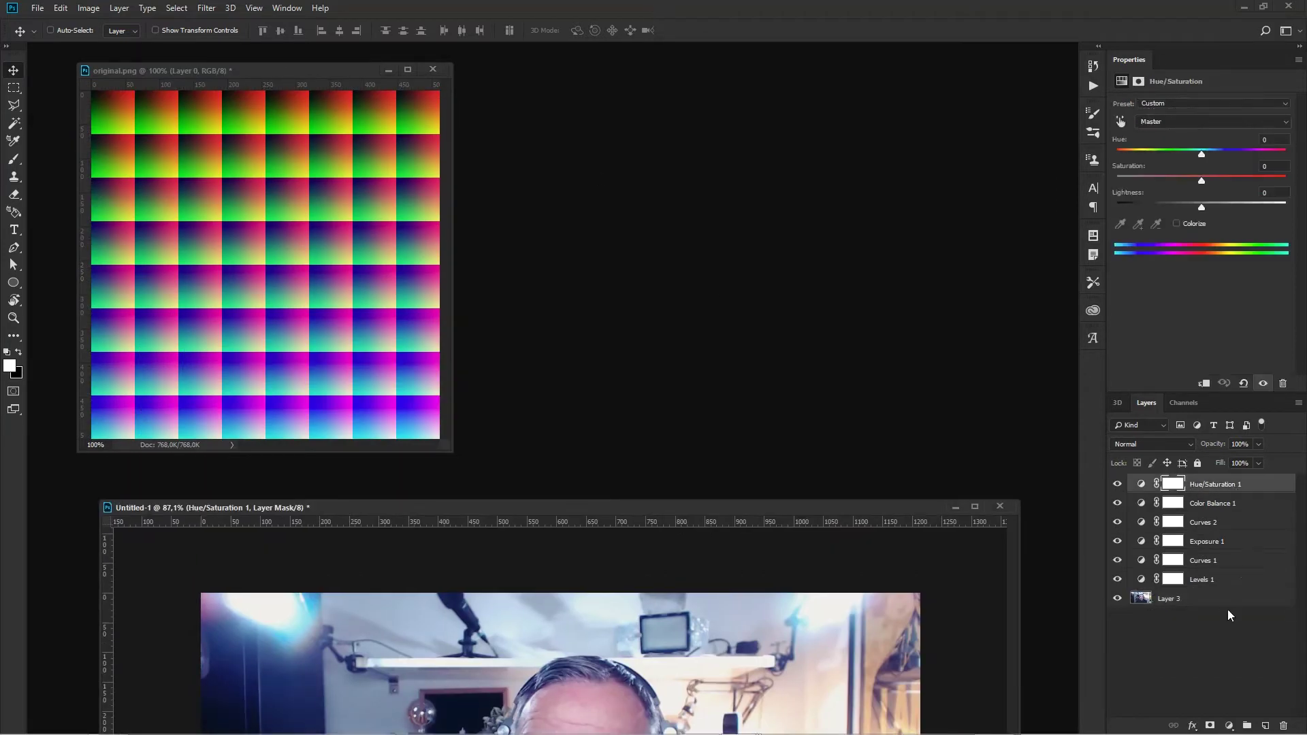
{"action": "left_click", "coordinate": [1216, 583], "text": "shift"}
{"action": "mouse_move", "coordinate": [1214, 508]}
{"action": "left_mouse_down"}
{"action": "mouse_move", "coordinate": [1297, 535]}
{"action": "mouse_move", "coordinate": [1230, 490]}
{"action": "left_mouse_up"}
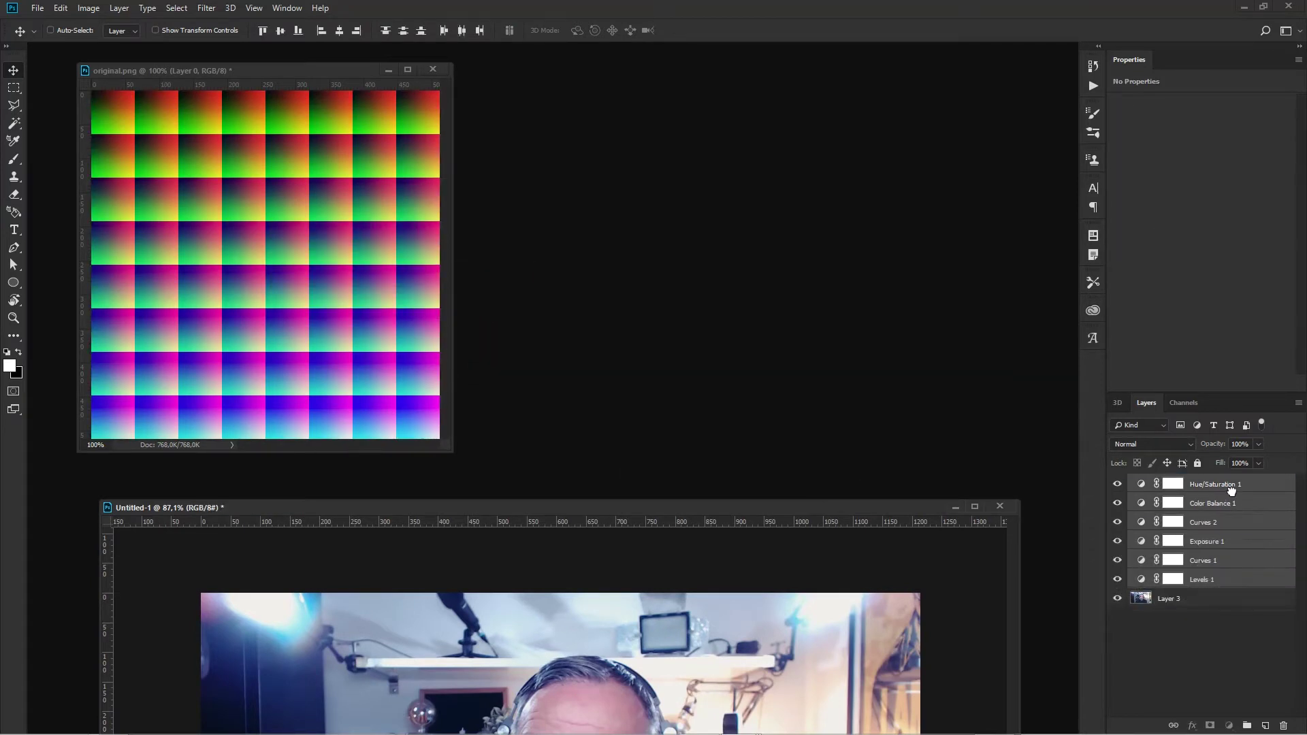
{"action": "left_click", "coordinate": [320, 72]}
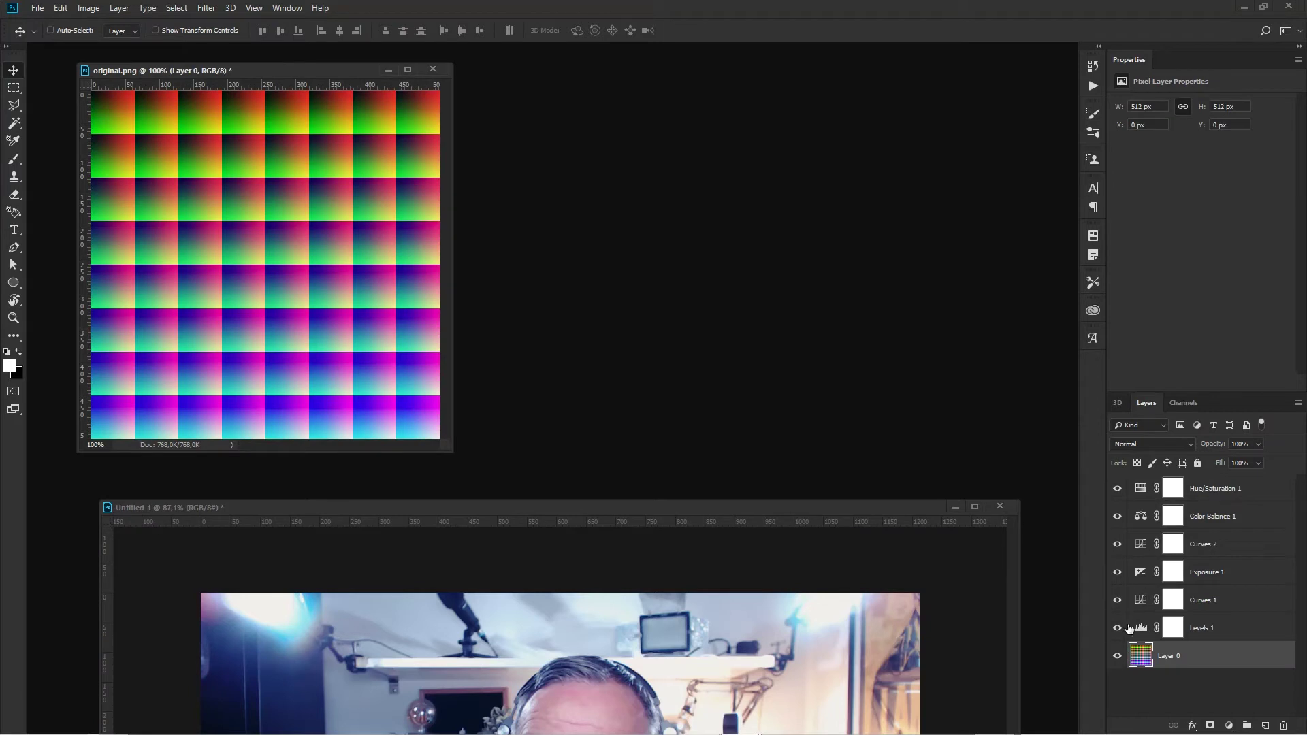
{"action": "left_click_drag", "start_coordinate": [309, 70], "coordinate": [348, 74]}
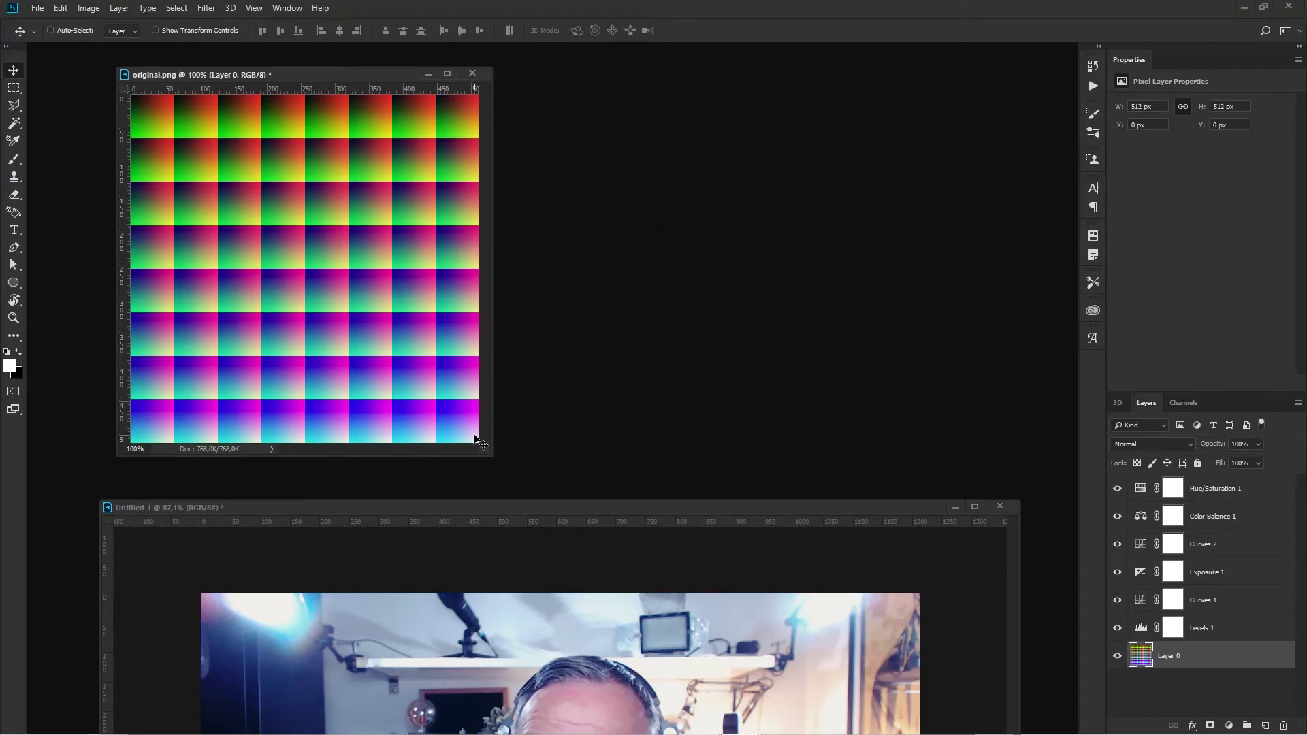
{"action": "left_click_drag", "start_coordinate": [489, 451], "coordinate": [1025, 727]}
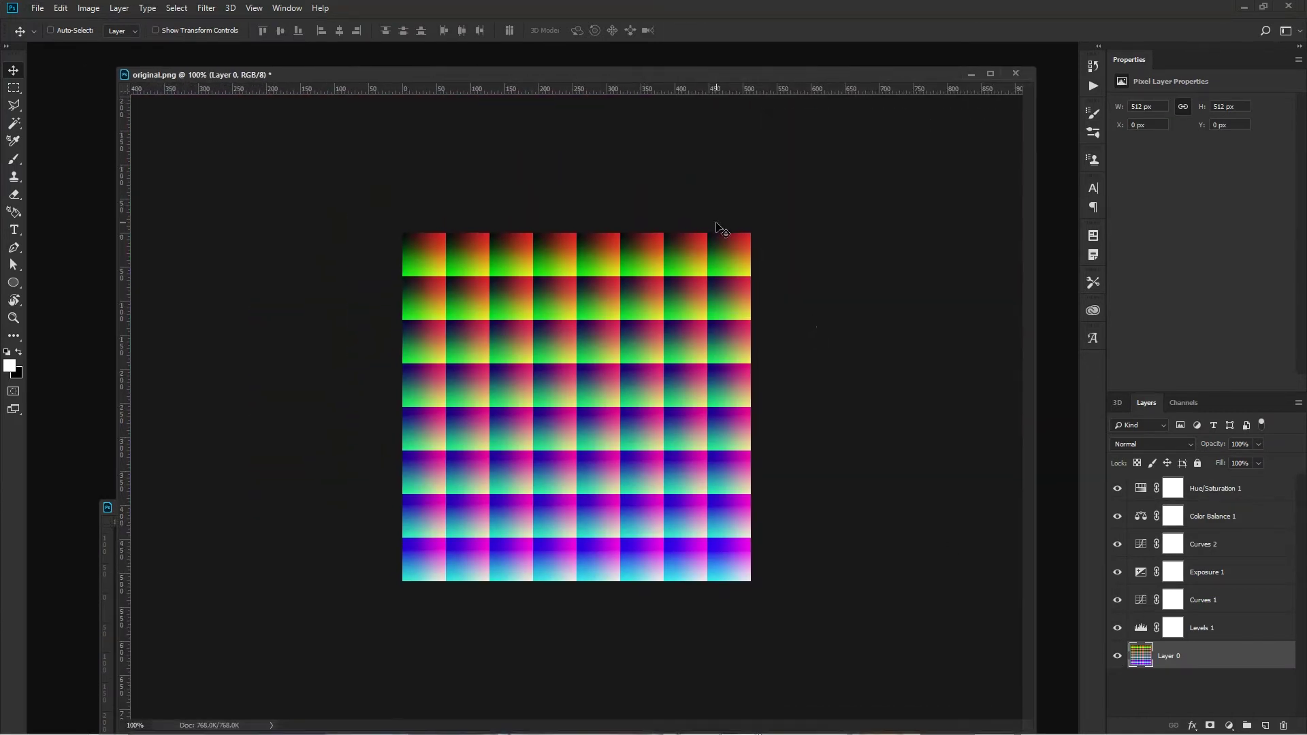
- Toggle the grade on and off to compare the grid, leaving it on
{"action": "left_click", "coordinate": [1117, 658], "text": "alt"}
{"action": "left_click", "coordinate": [1116, 658], "text": "alt"}
{"action": "left_click", "coordinate": [1118, 658], "text": "alt"}
{"action": "left_click", "coordinate": [1117, 658], "text": "alt"}
{"action": "left_click", "coordinate": [1118, 658], "text": "alt"}
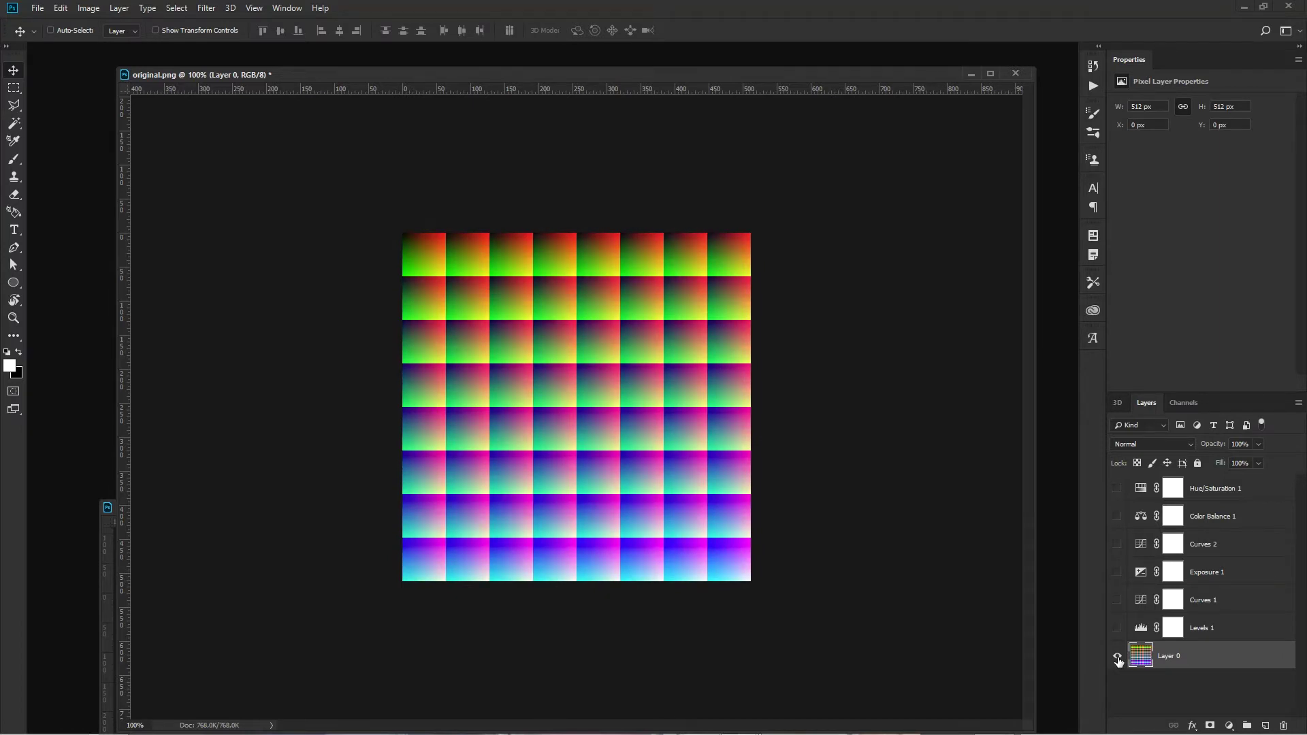
{"action": "left_click", "coordinate": [1118, 658], "text": "alt"}
{"action": "left_click", "coordinate": [1117, 659], "text": "alt"}
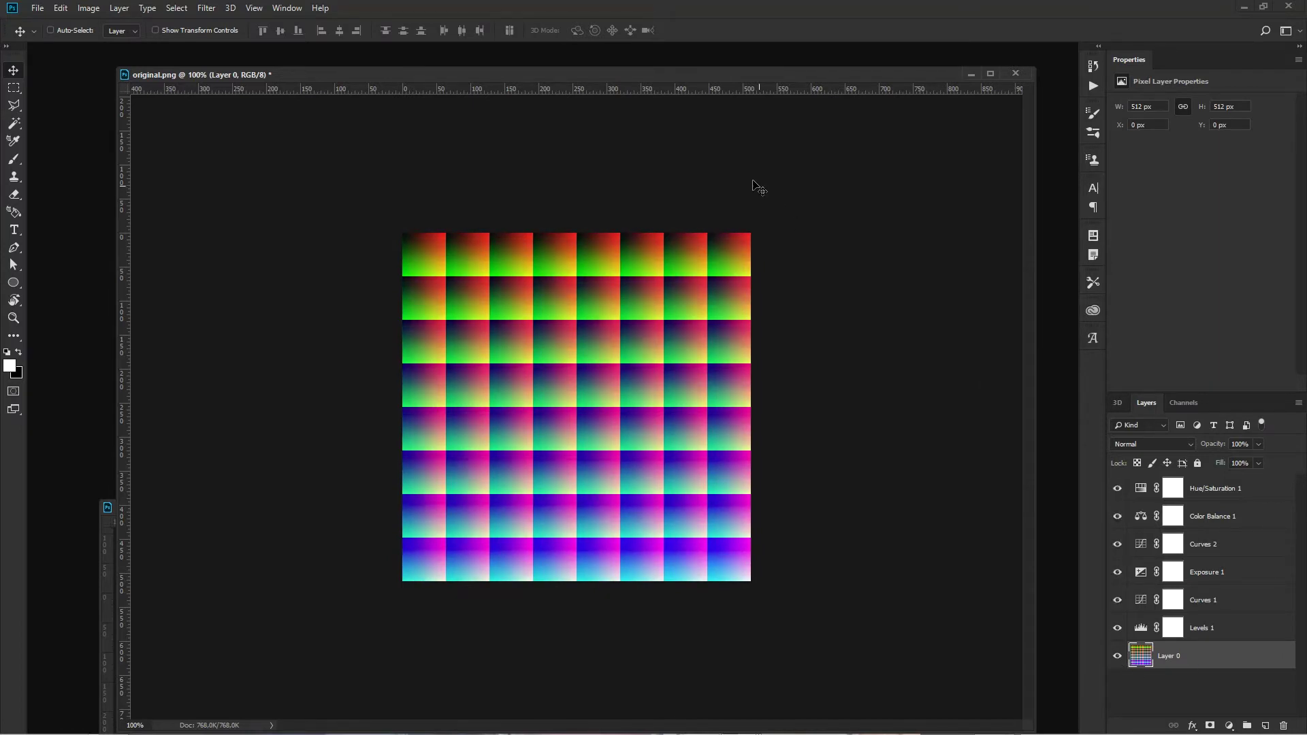
- Rearrange the windows so the smaller original.png grid sits in front of the webcam still
{"action": "left_click_drag", "start_coordinate": [686, 78], "coordinate": [457, 106]}
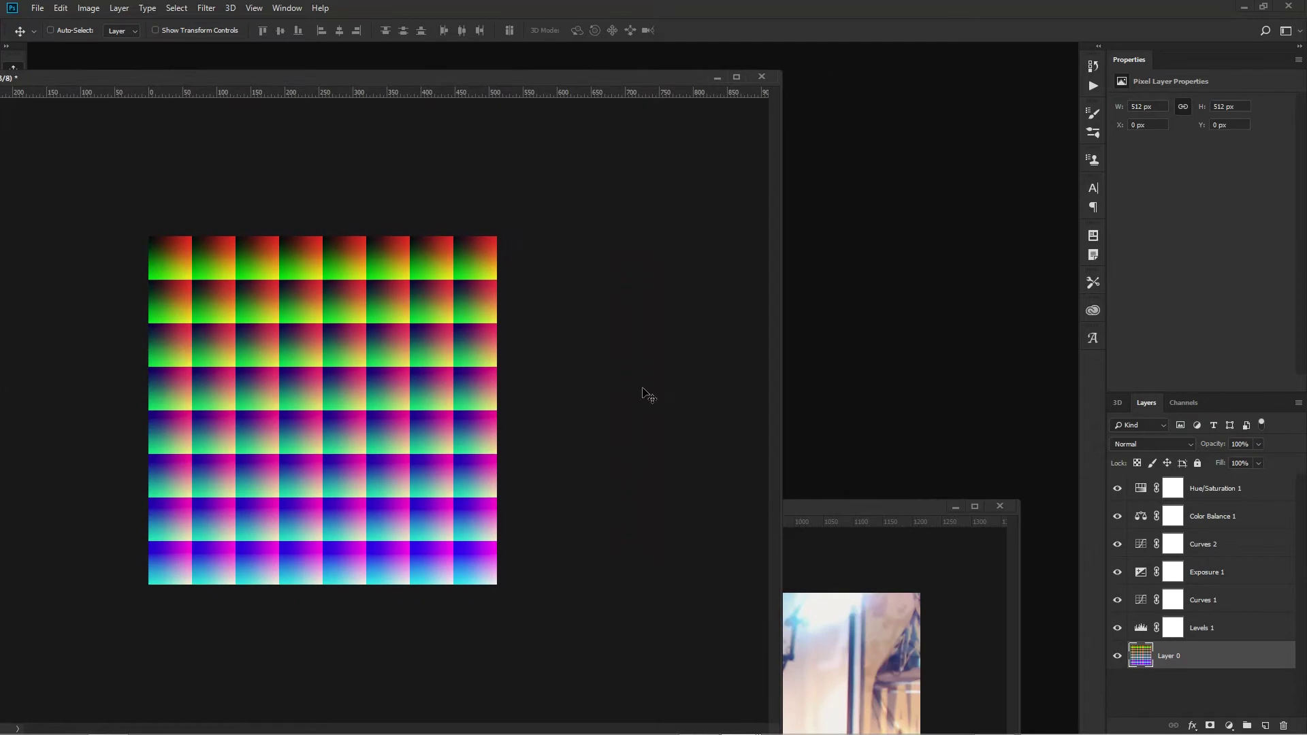
{"action": "left_click_drag", "start_coordinate": [823, 504], "coordinate": [869, 471]}
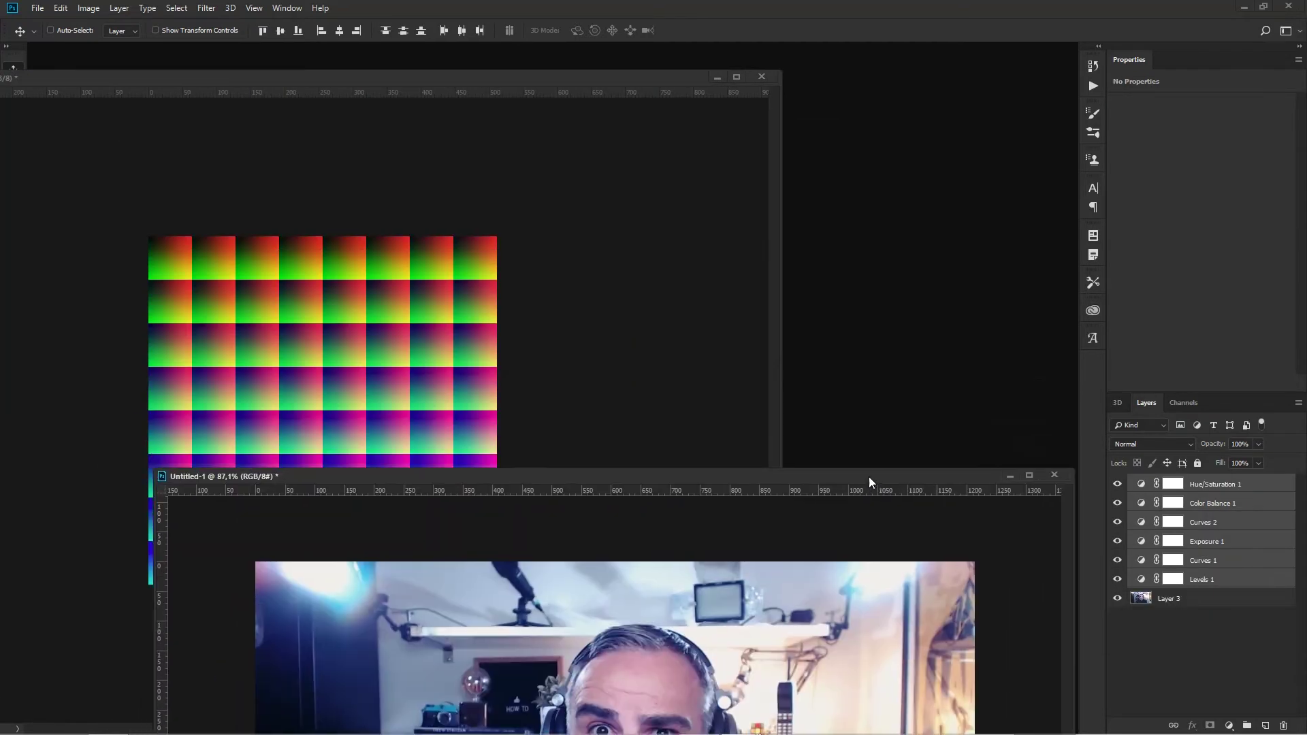
{"action": "left_click_drag", "start_coordinate": [531, 88], "coordinate": [759, 81]}
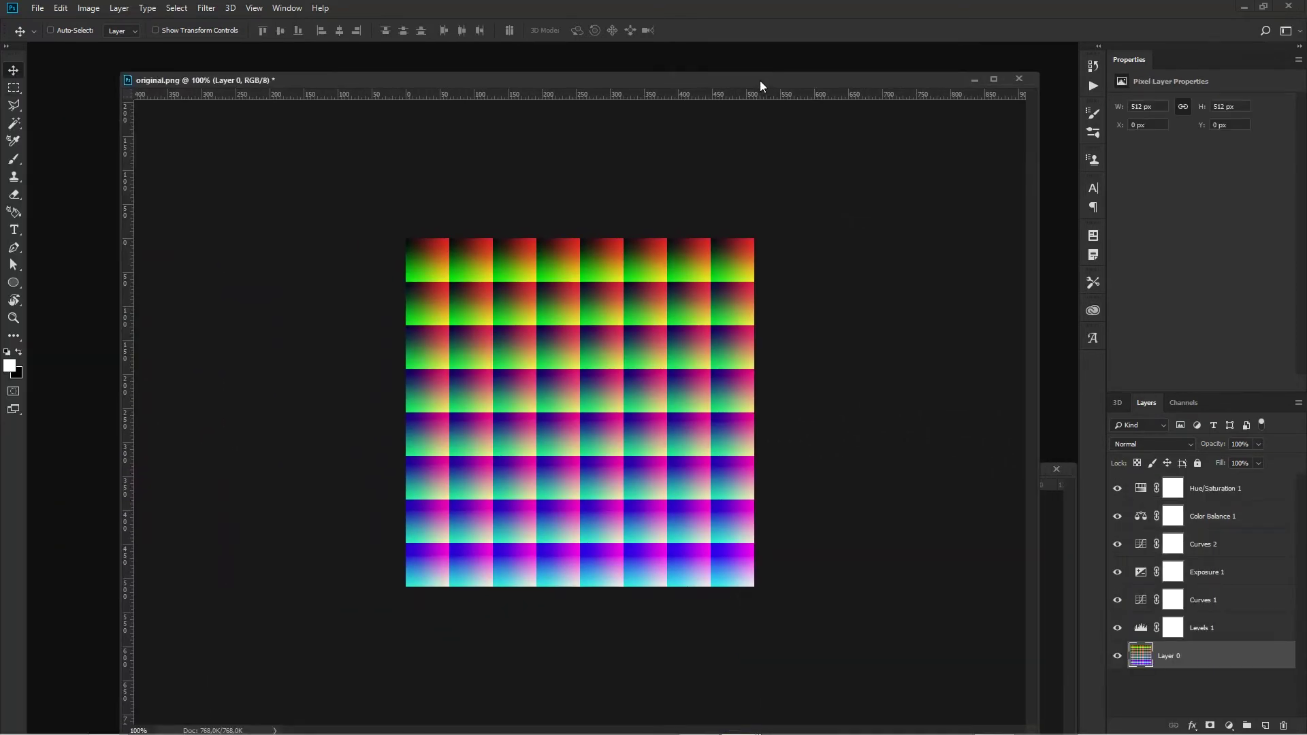
{"action": "left_click_drag", "start_coordinate": [1027, 692], "coordinate": [944, 557]}
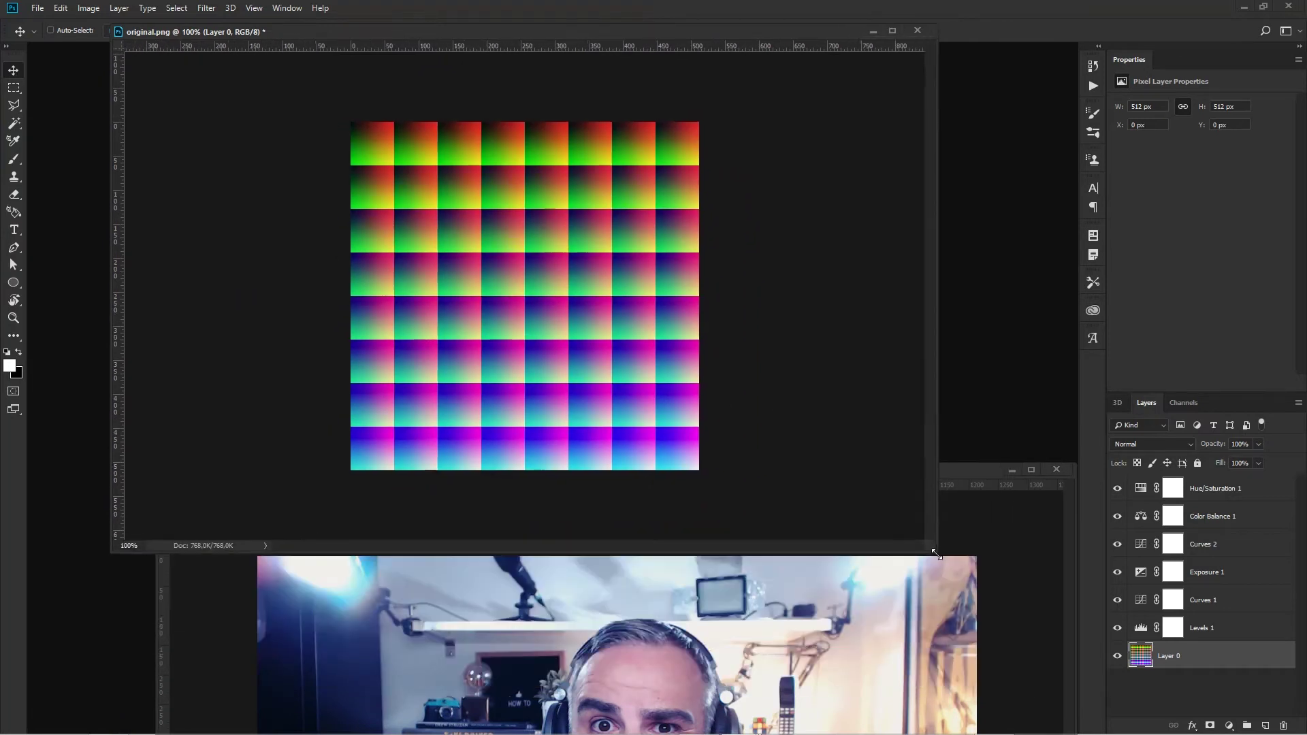
{"action": "left_click_drag", "start_coordinate": [556, 39], "coordinate": [587, 115]}
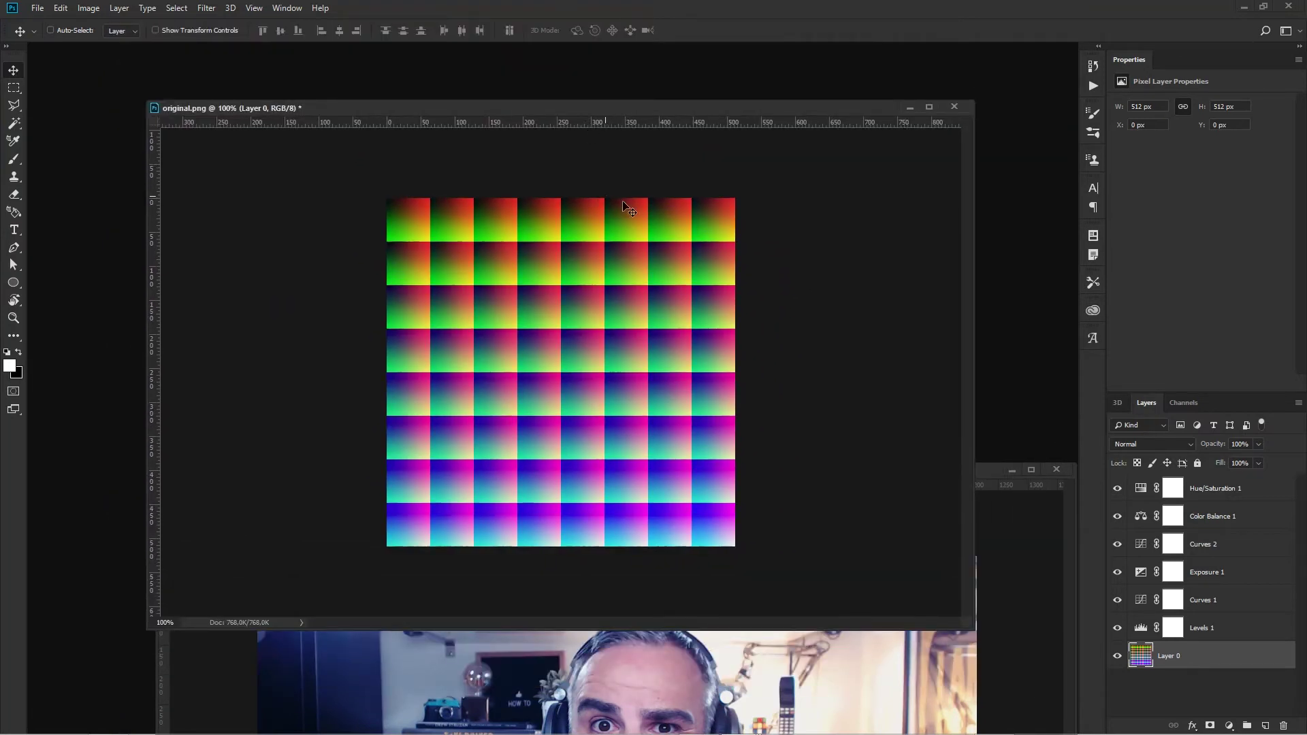
- Save the graded grid as a PNG in Tutorials > OBS_Studio_Custom_LUT
{"action": "key", "text": "ctrl+shift+s"}
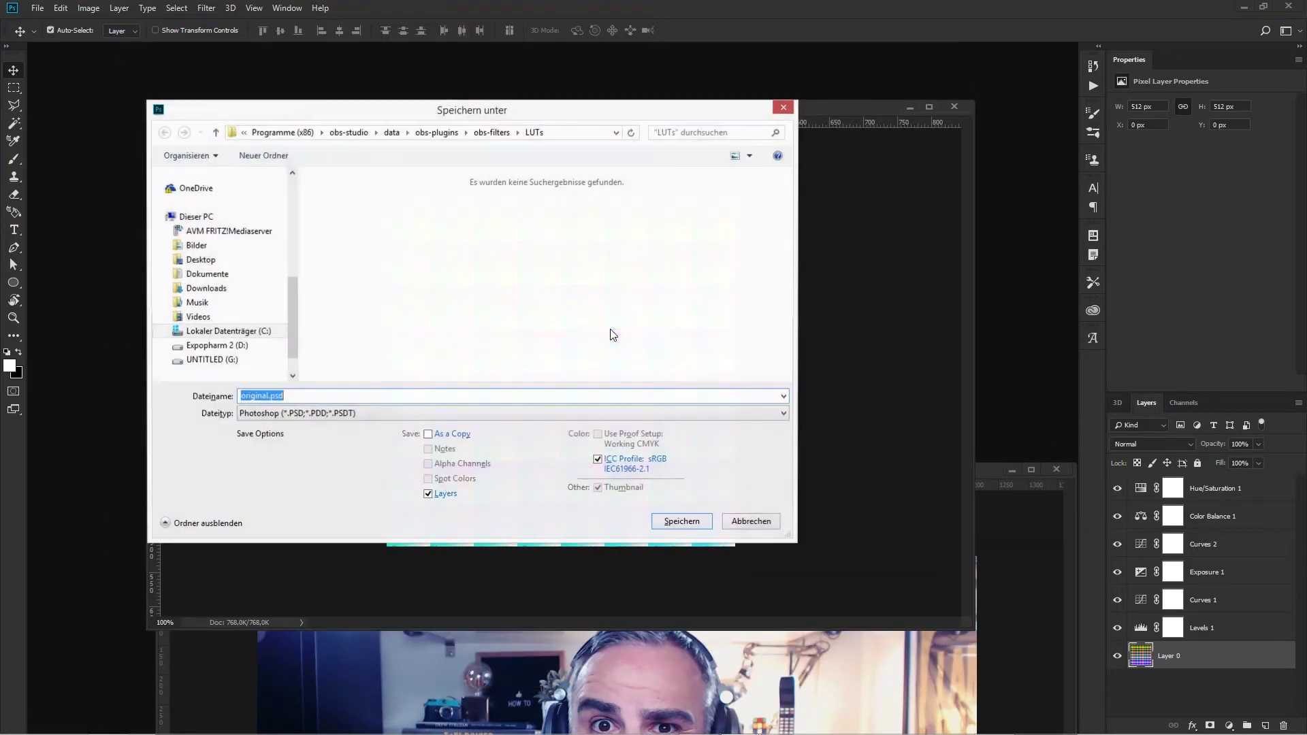
{"action": "left_click_drag", "start_coordinate": [293, 270], "coordinate": [292, 283]}
{"action": "left_click", "coordinate": [223, 217]}
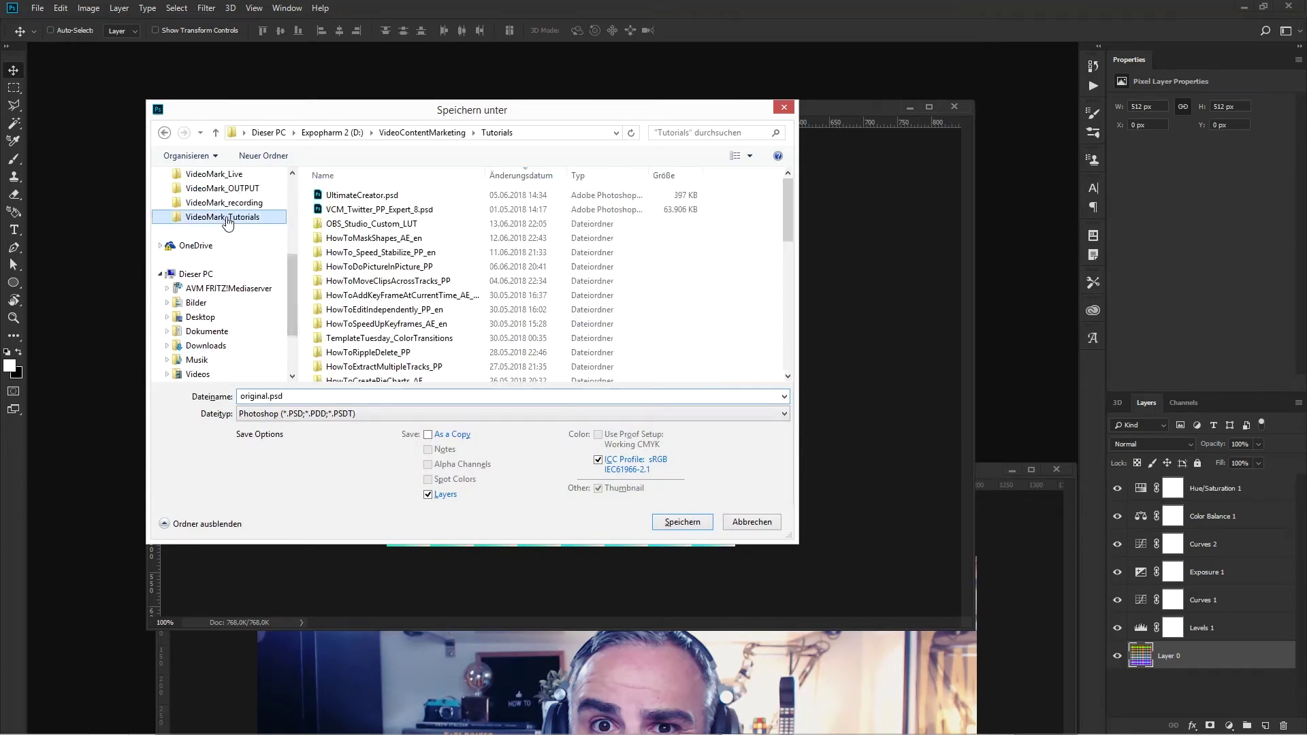
{"action": "double_click", "coordinate": [371, 223]}
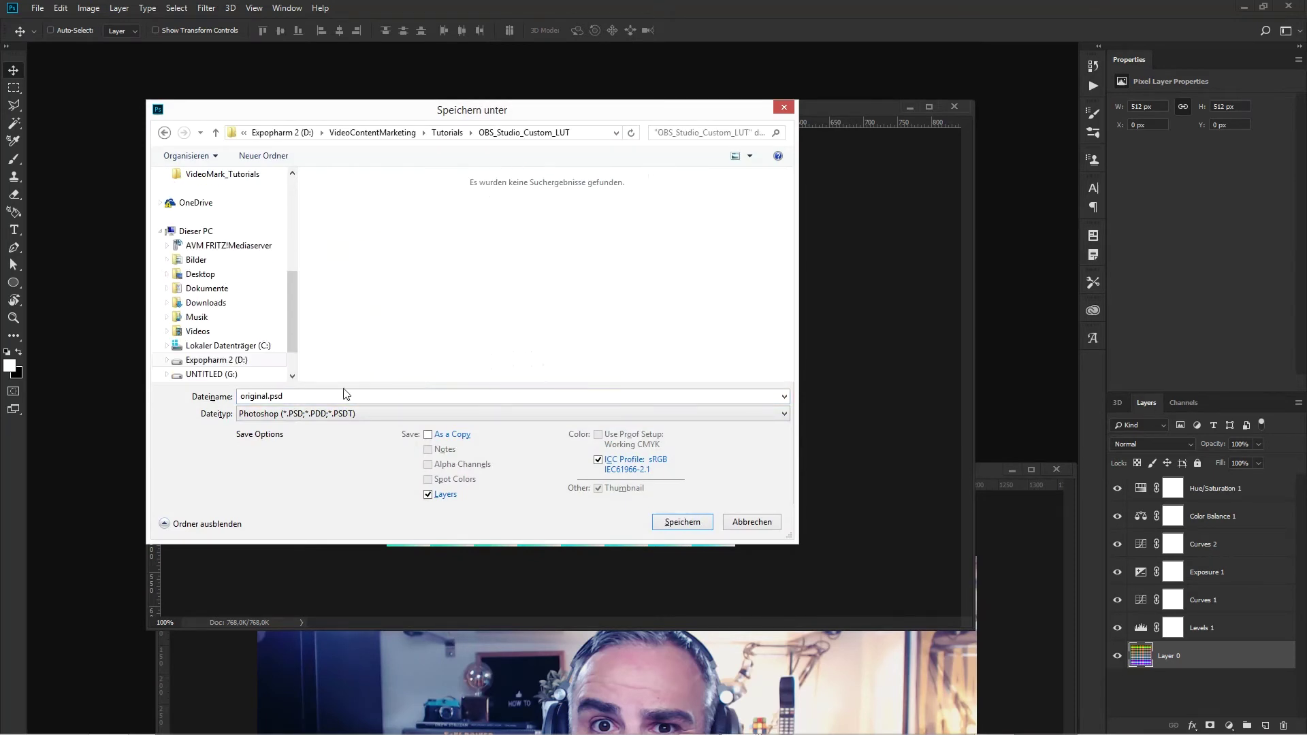
{"action": "left_click", "coordinate": [511, 414]}
{"action": "left_click", "coordinate": [275, 607]}
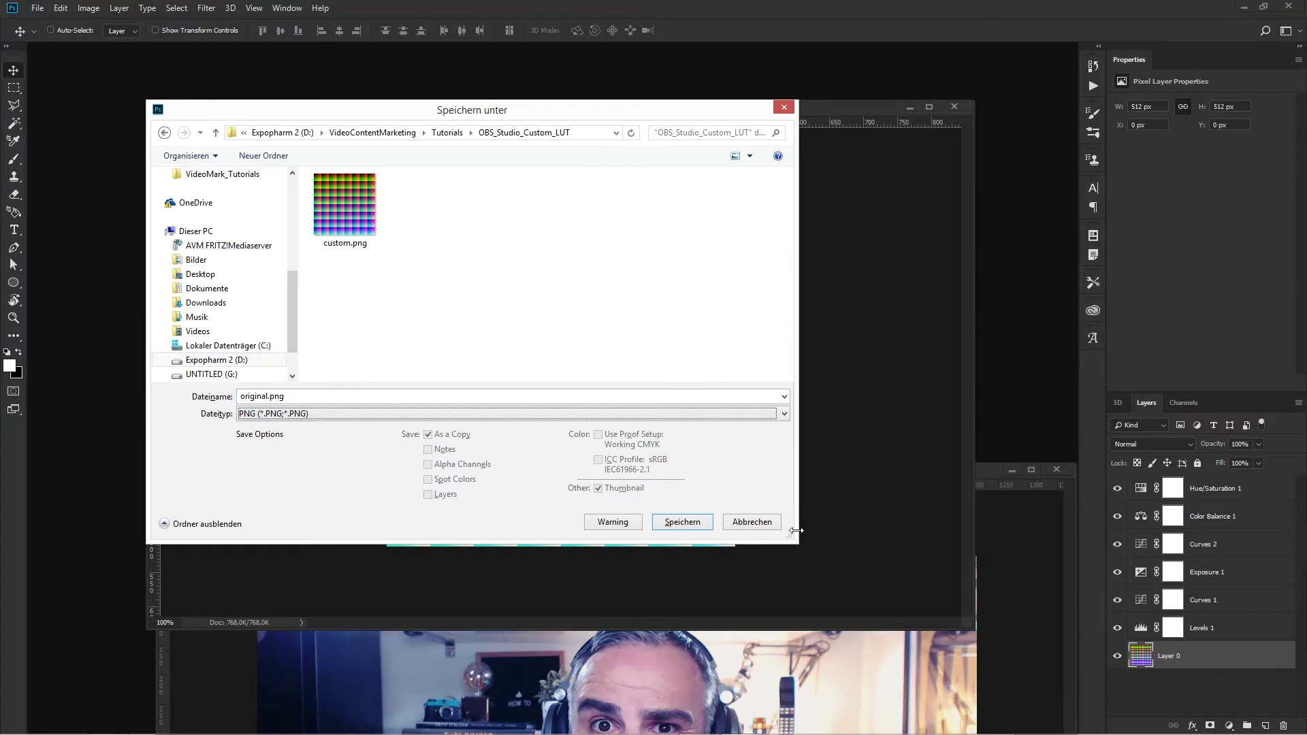
{"action": "left_click", "coordinate": [682, 521]}
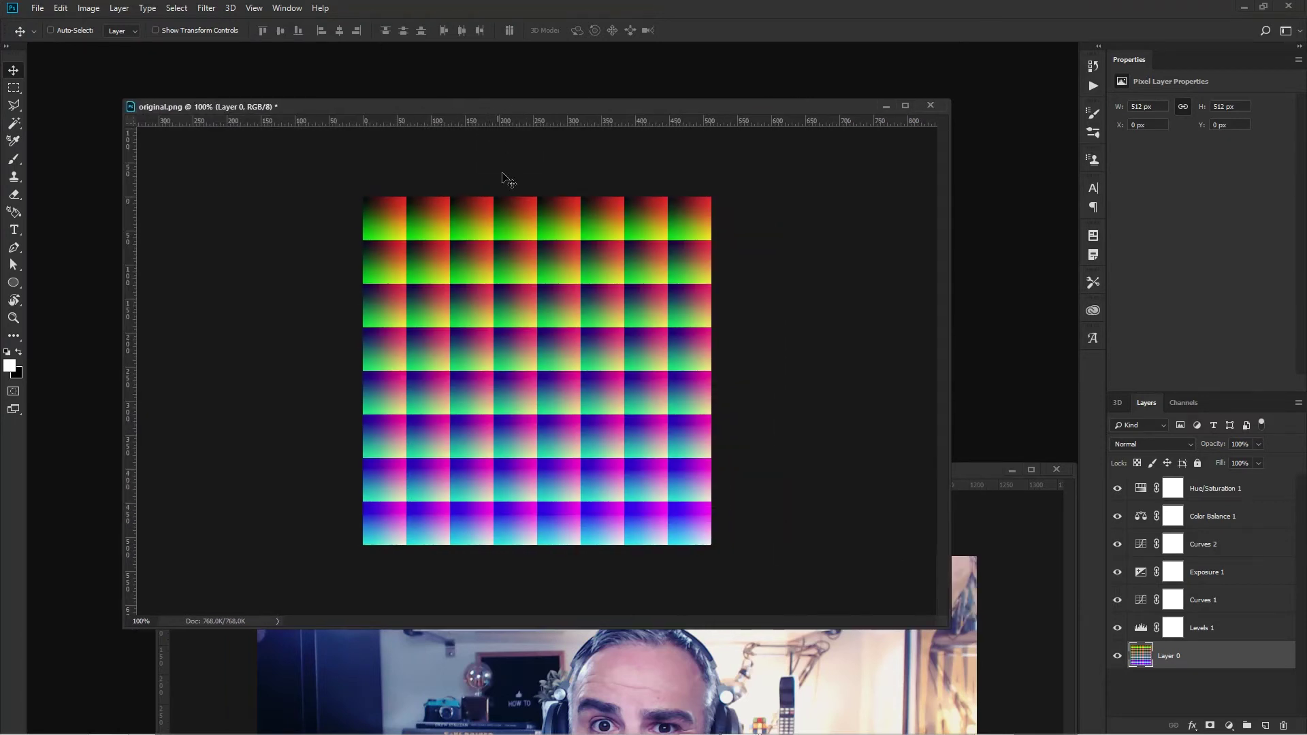
{"action": "key", "text": "alt+Tab"}
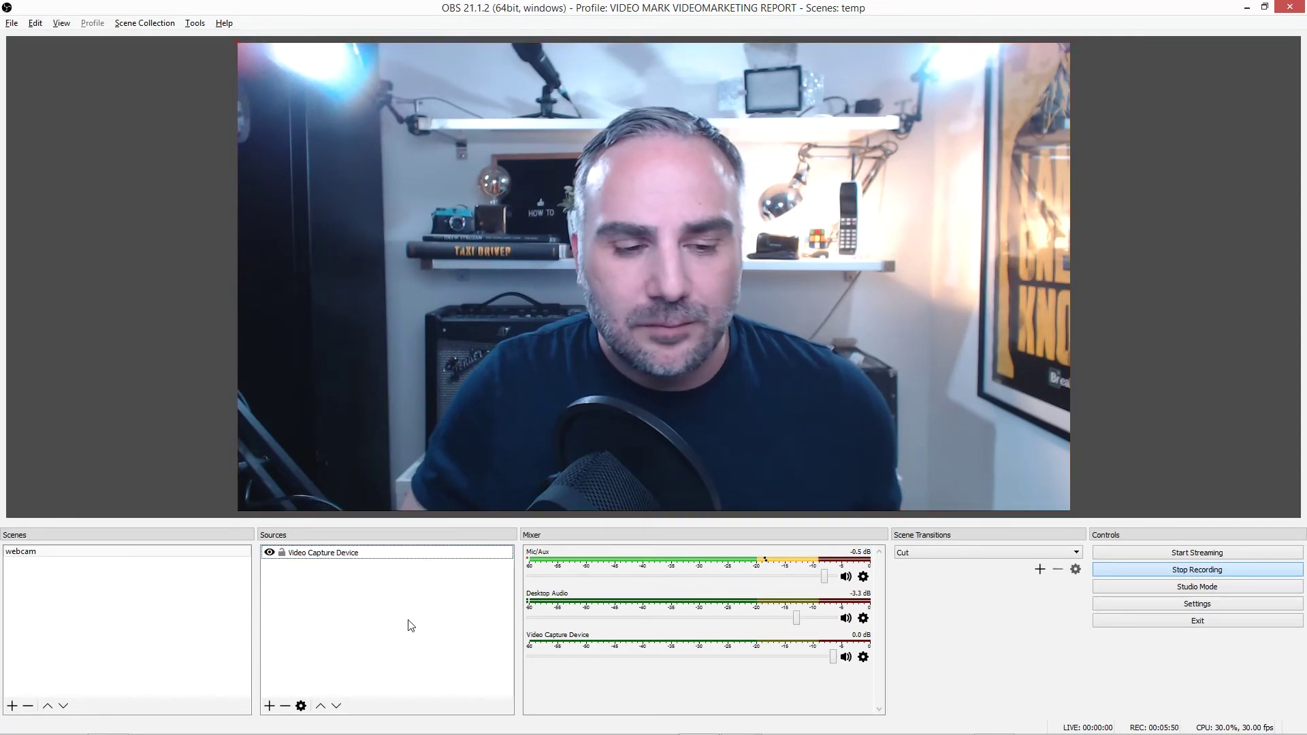
- Add an Apply LUT effect filter named custom to the Video Capture Device
{"action": "right_click", "coordinate": [347, 553]}
{"action": "left_click", "coordinate": [405, 529]}
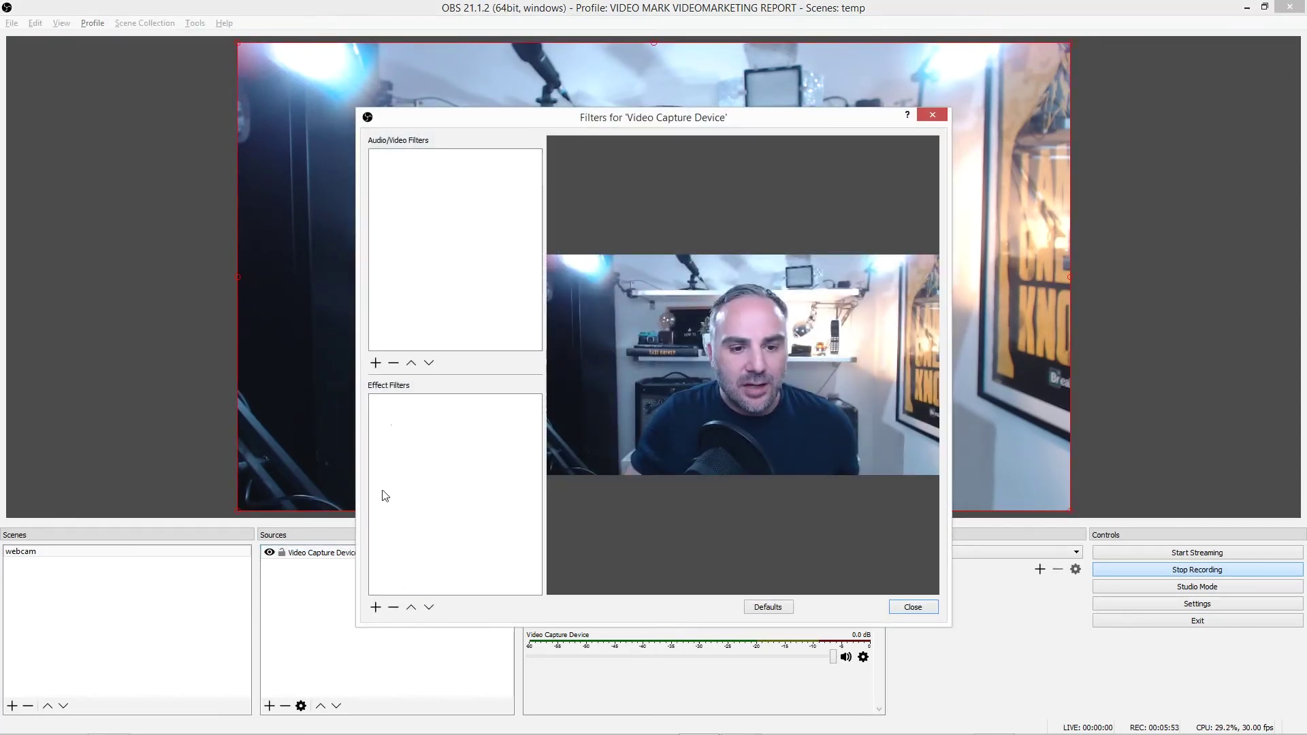
{"action": "left_click", "coordinate": [375, 607]}
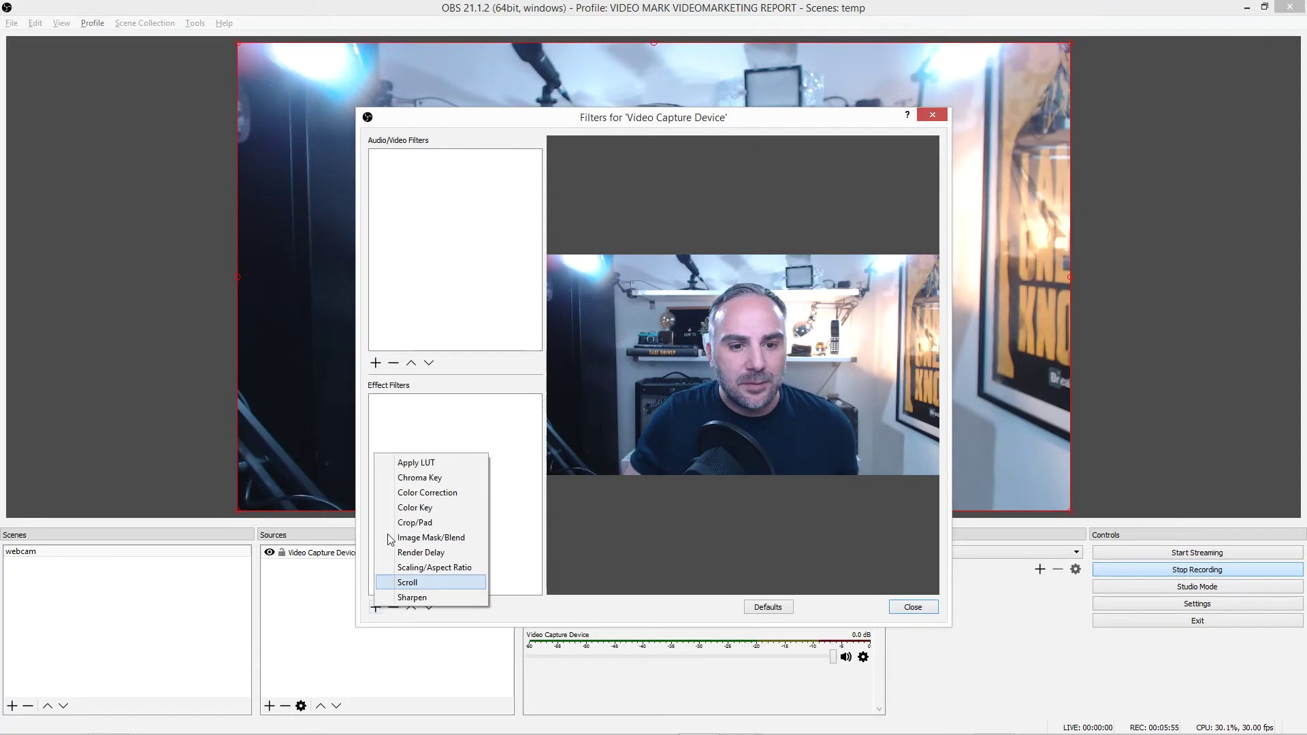
{"action": "left_click", "coordinate": [413, 460]}
{"action": "type", "text": "c"}
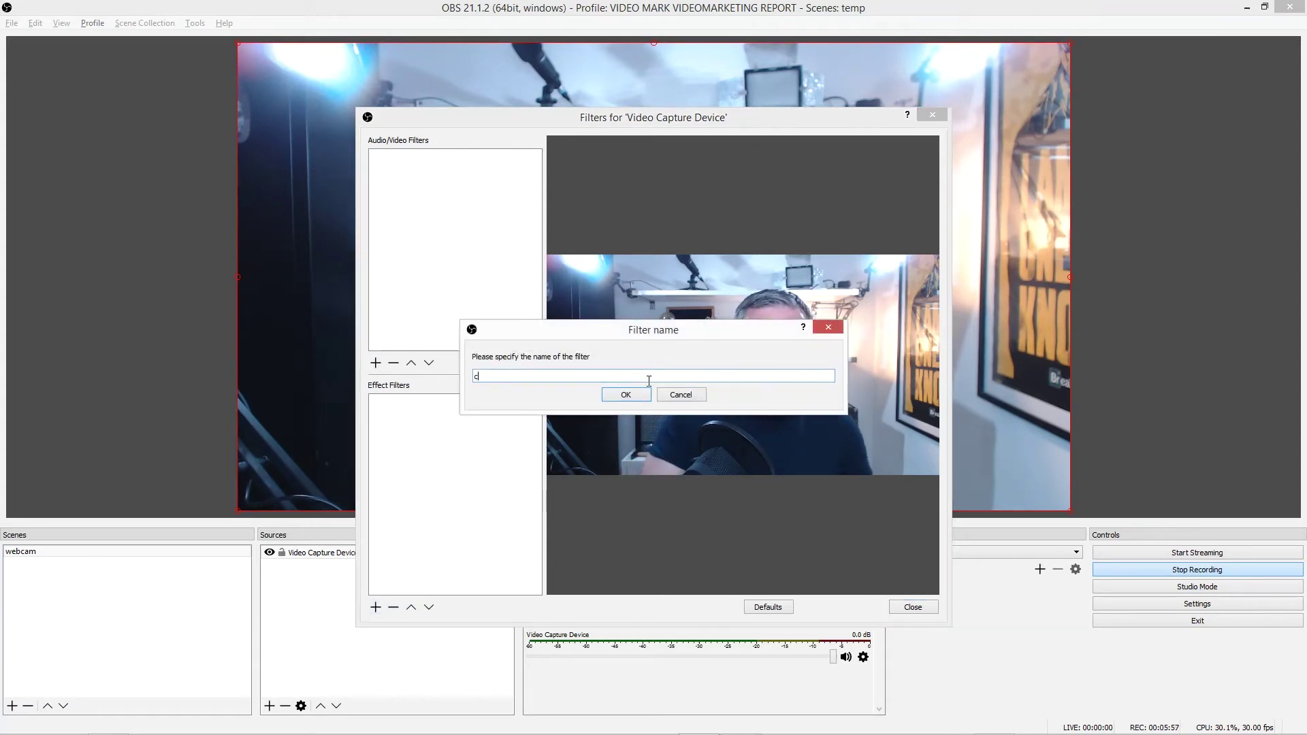
{"action": "type", "text": "ustom"}
{"action": "key", "text": "Return"}
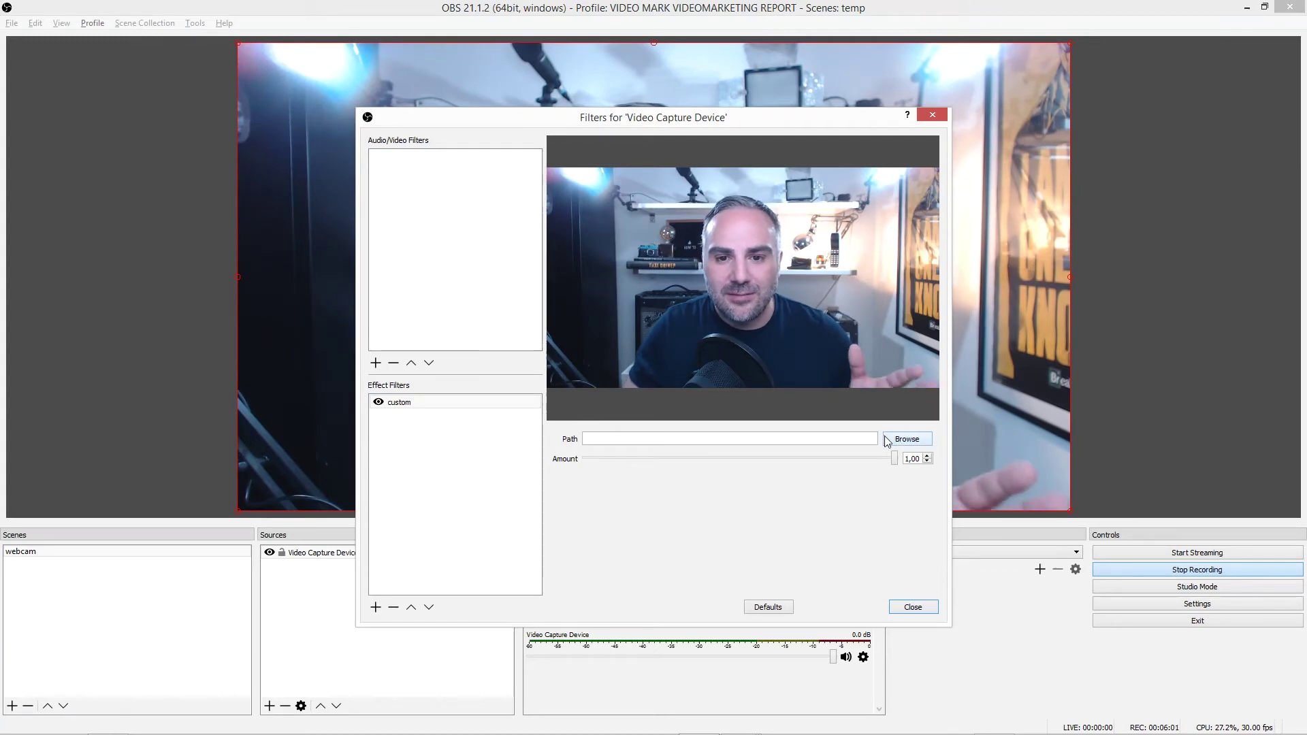
- Set custom.png from the OBS_Studio_Custom_LUT folder as the filter's lookup image
{"action": "left_click", "coordinate": [905, 439]}
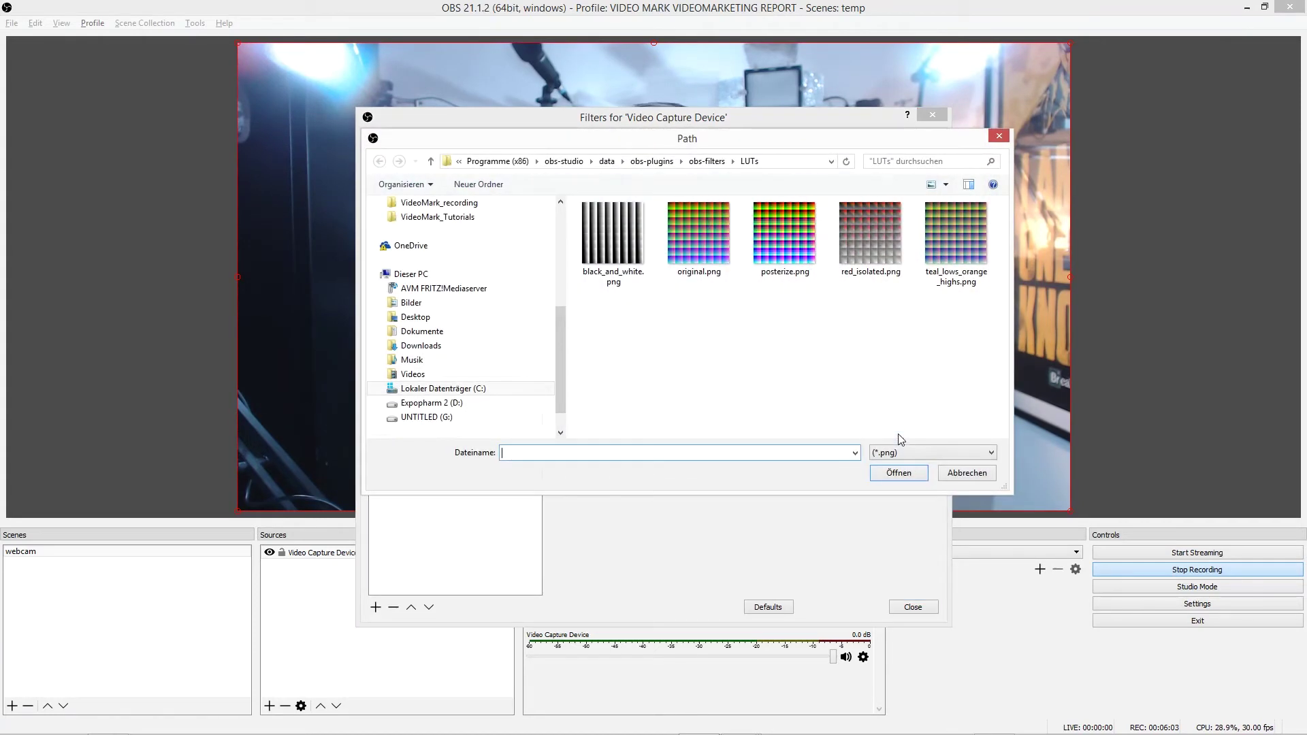
{"action": "left_click", "coordinate": [437, 217]}
{"action": "double_click", "coordinate": [633, 234]}
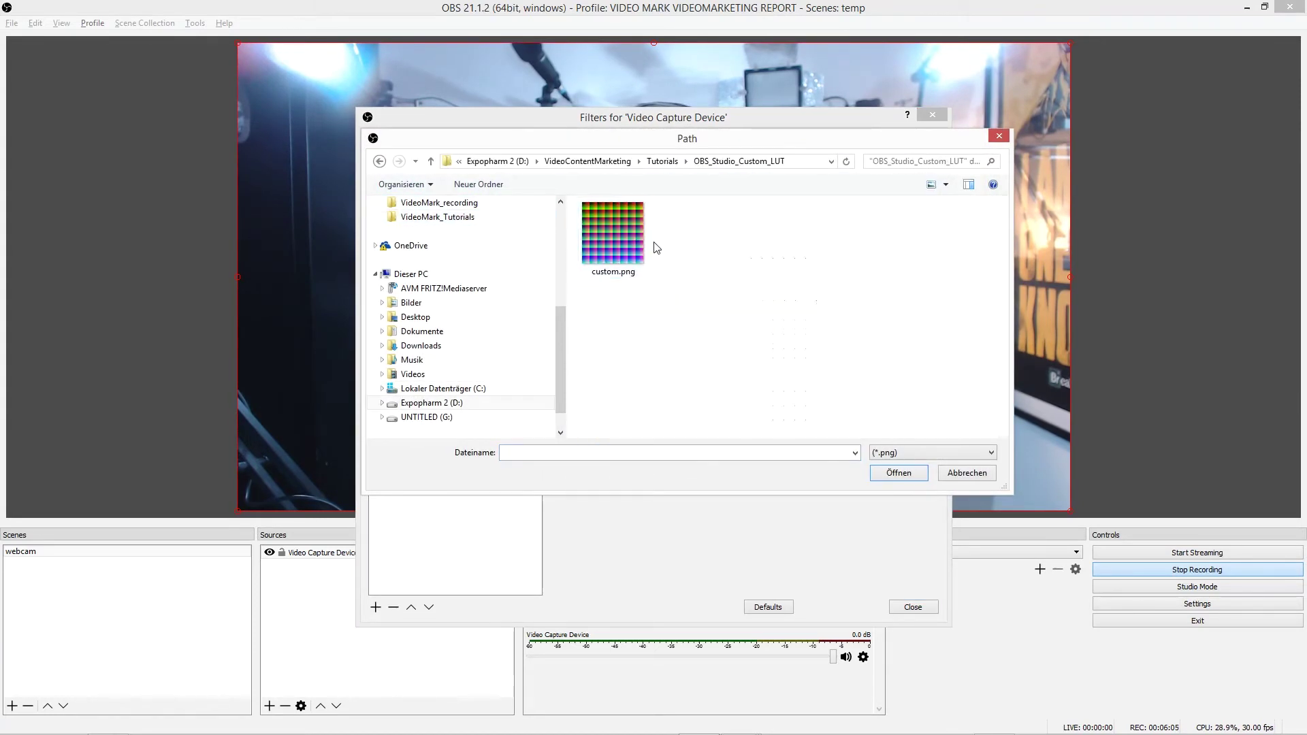
{"action": "left_click", "coordinate": [898, 473]}
- Close the webcam's Filters window and return to Photoshop
{"action": "left_click", "coordinate": [912, 605]}
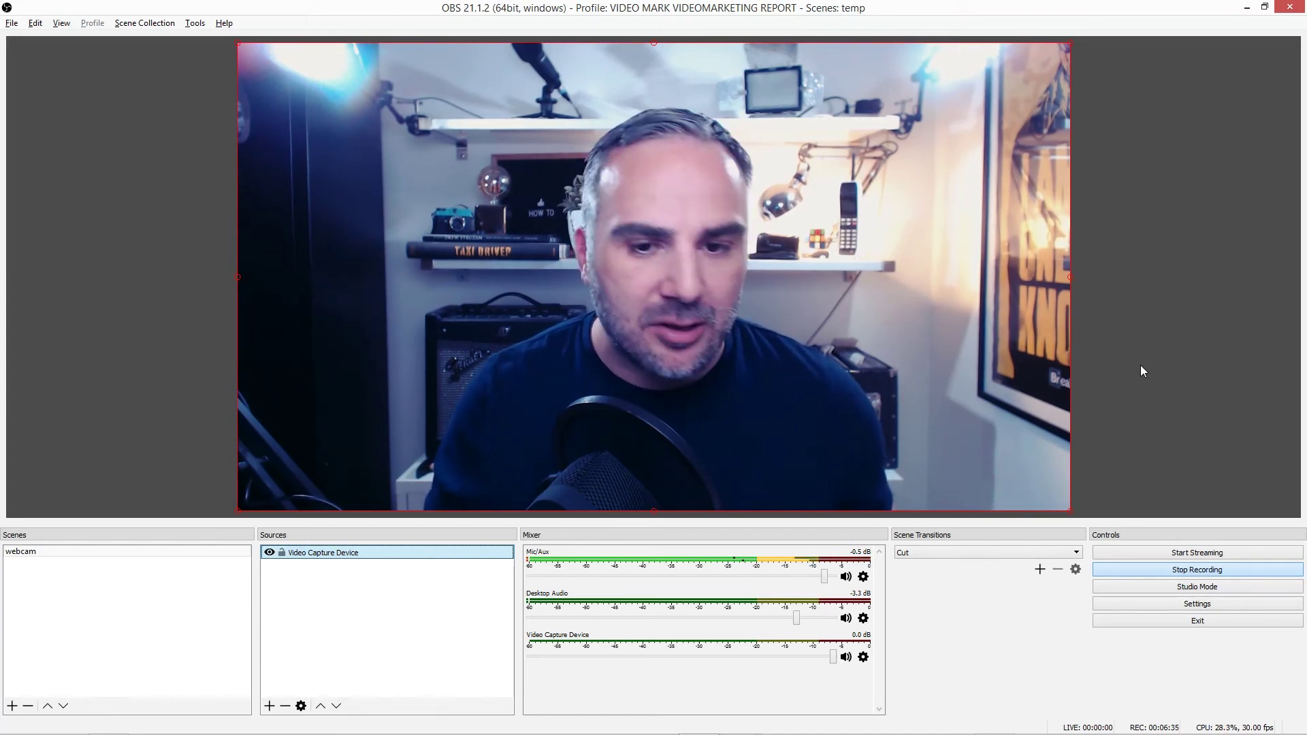
{"action": "key", "text": "alt+Tab"}
- Select Hue/Saturation 1 and move the colour grid aside to show the graded webcam still
{"action": "left_click", "coordinate": [1221, 490]}
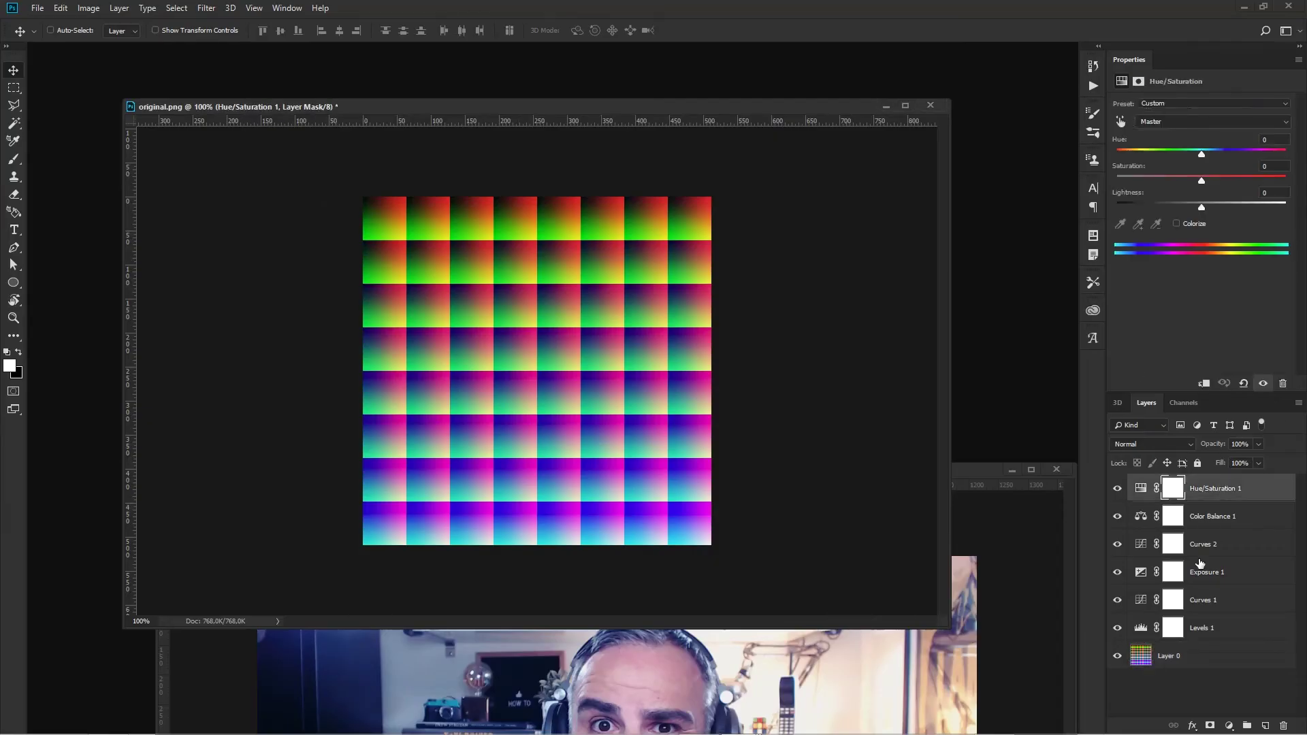
{"action": "left_click_drag", "start_coordinate": [786, 111], "coordinate": [637, 99]}
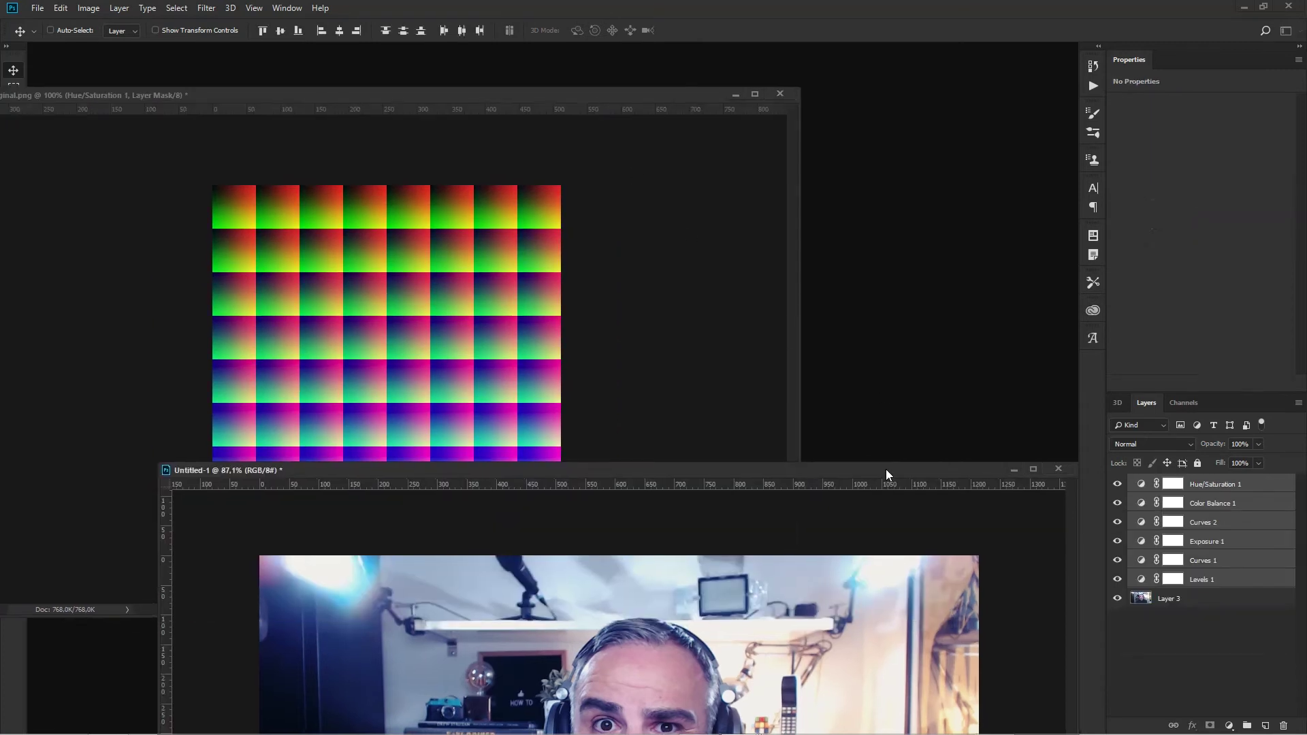
{"action": "mouse_move", "coordinate": [887, 469]}
{"action": "left_mouse_down"}
{"action": "mouse_move", "coordinate": [759, 311]}
{"action": "mouse_move", "coordinate": [727, 246]}
{"action": "left_mouse_up"}
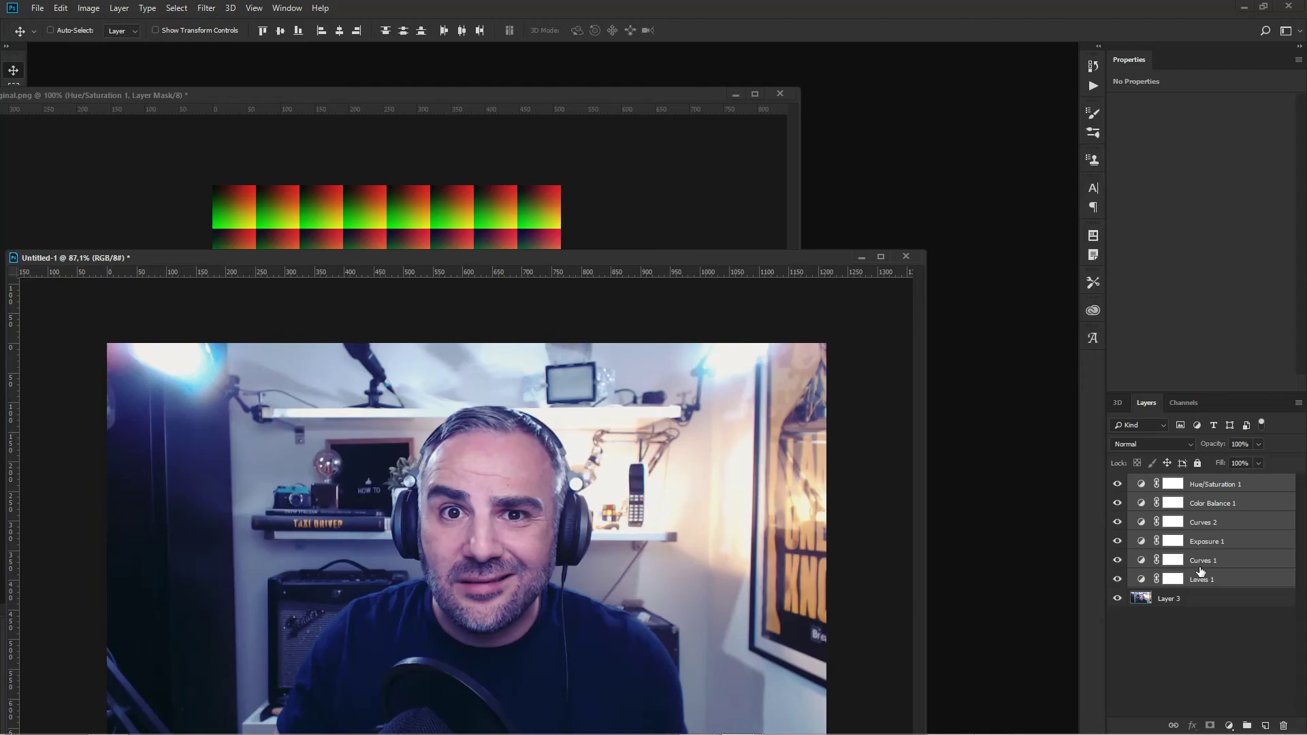
{"action": "key", "text": "alt+Tab"}
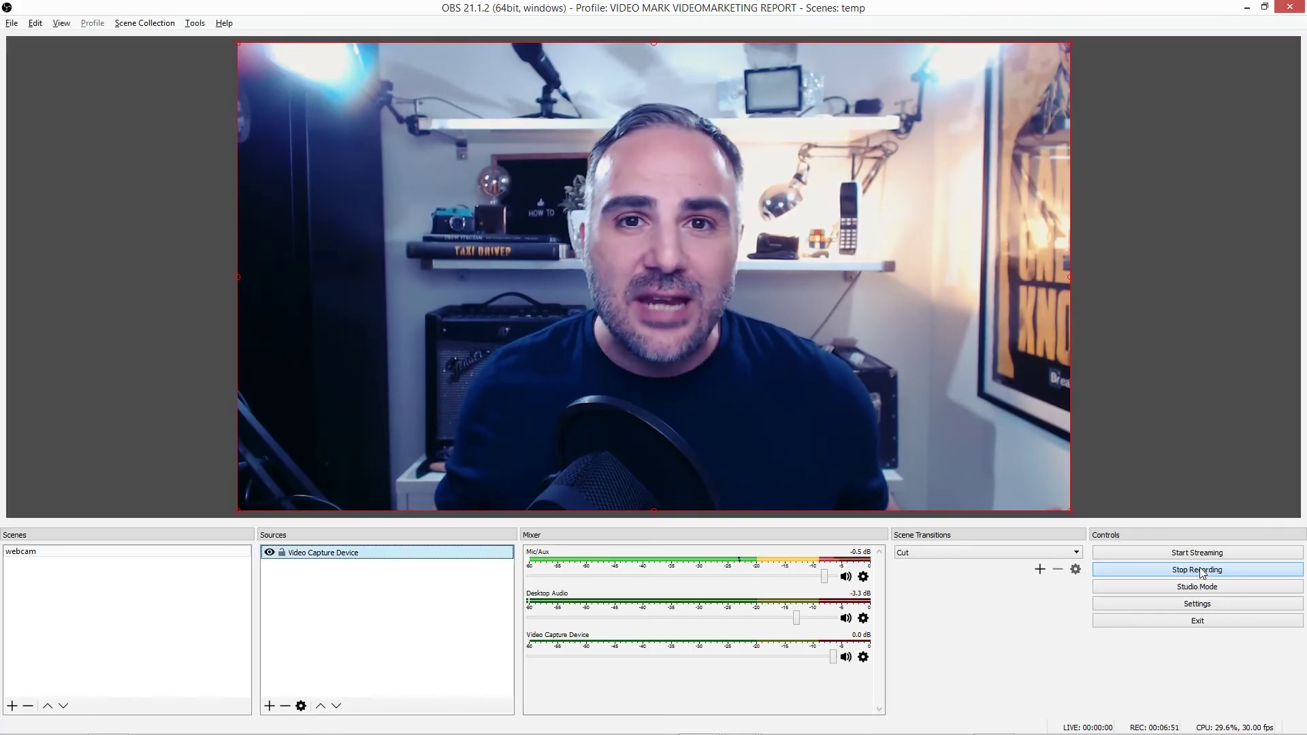